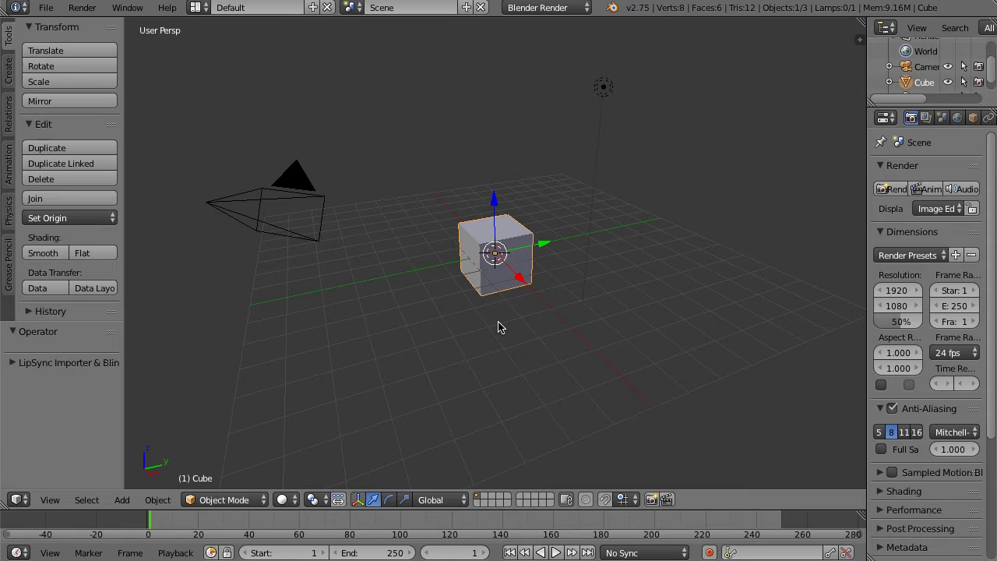
Step: Switch the scene's render engine from Blender Render to Cycles Render
left_click(542, 8)
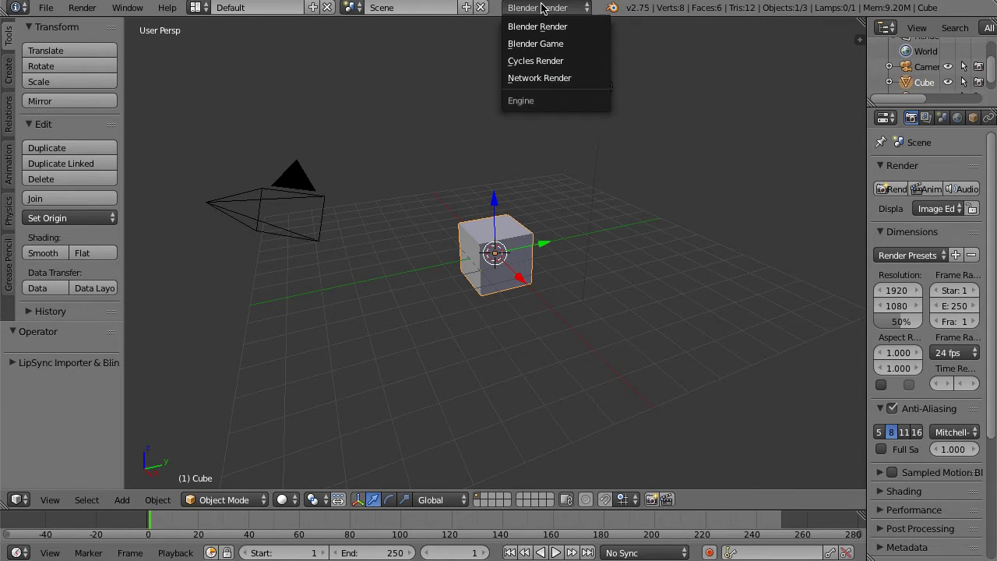
left_click(545, 64)
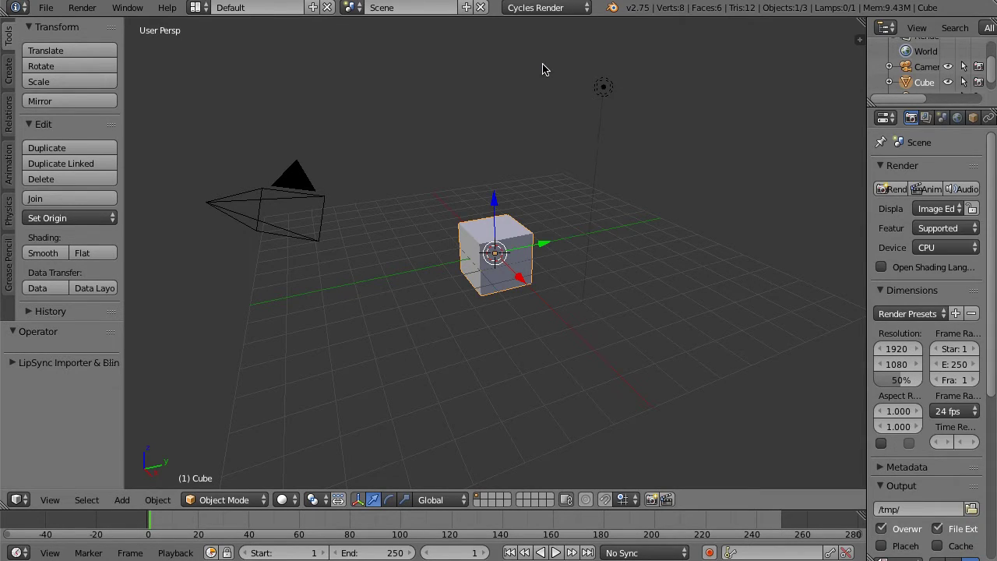
Step: Select the lamp, widen the Properties panel, expand the lamp preview, and make it a Sun lamp
left_click(604, 88)
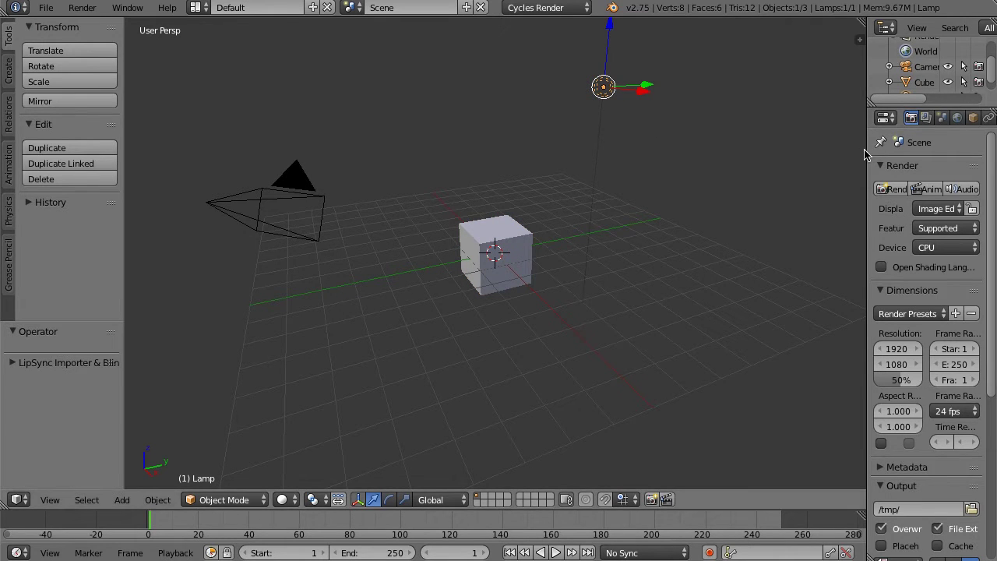
left_click_drag(866, 151, 785, 147)
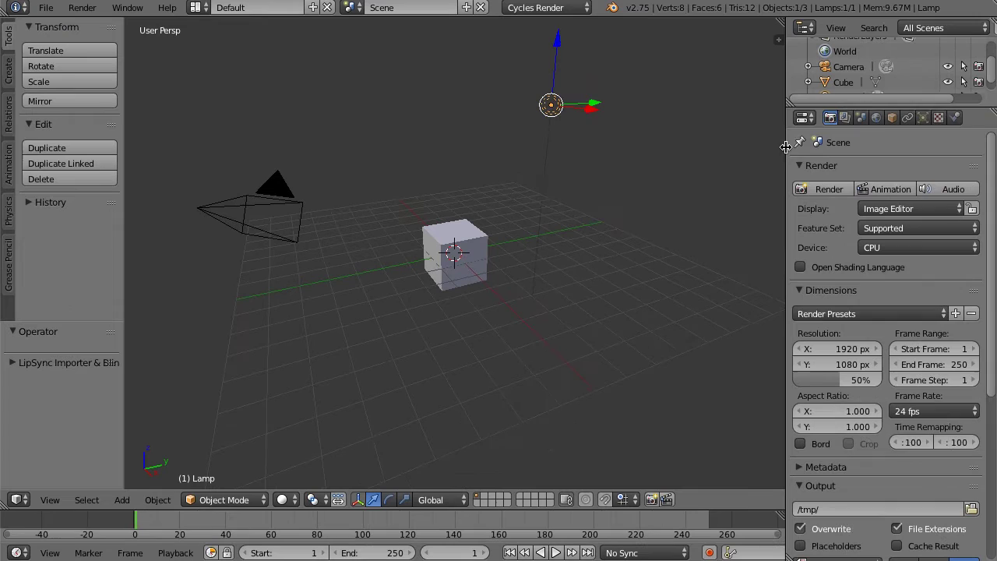
left_click(923, 118)
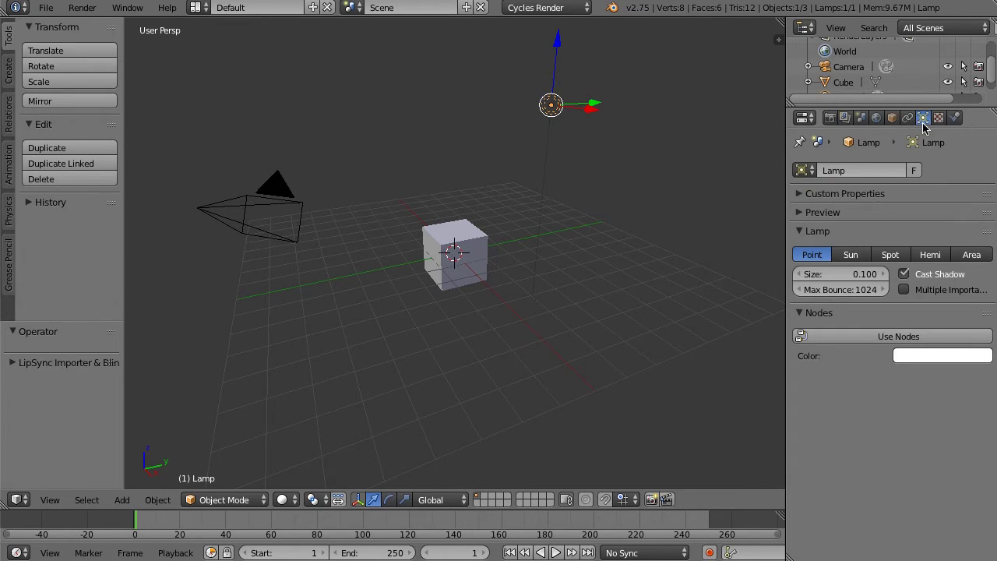
left_click(800, 214)
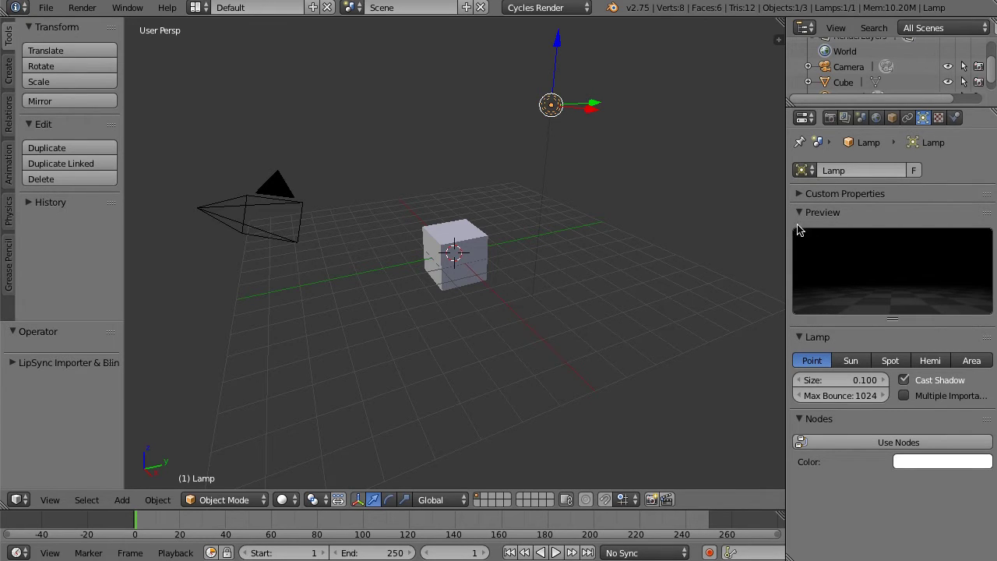
left_click(851, 361)
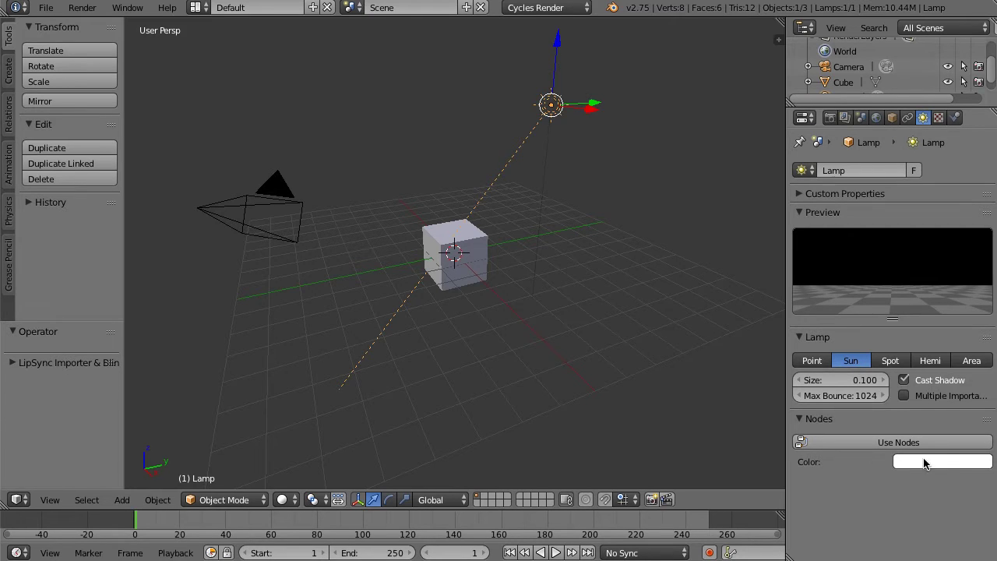
left_click(947, 465)
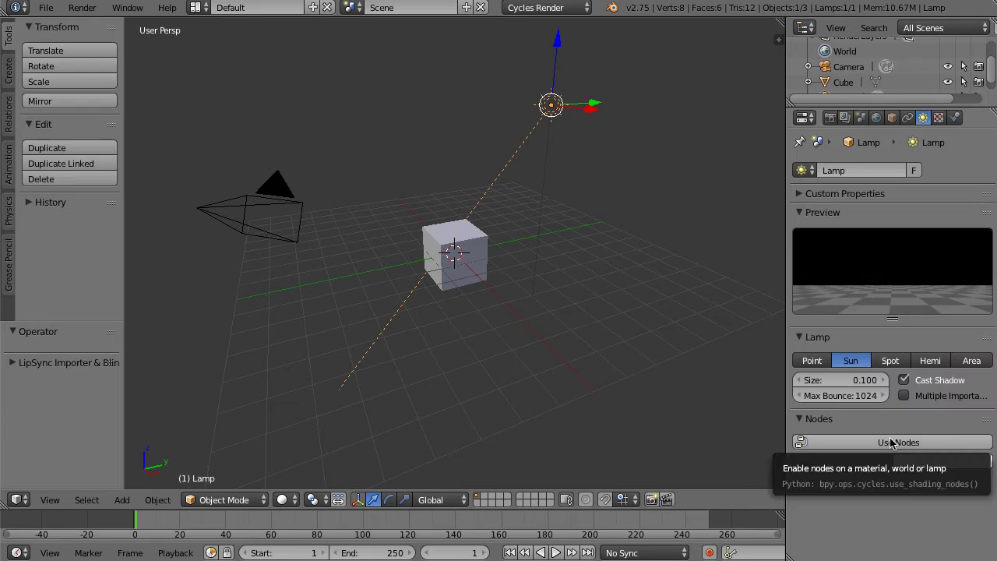
Step: Enable lamp nodes and set the emission colour's blue to 0.318 and strength to 4.5
left_click(891, 443)
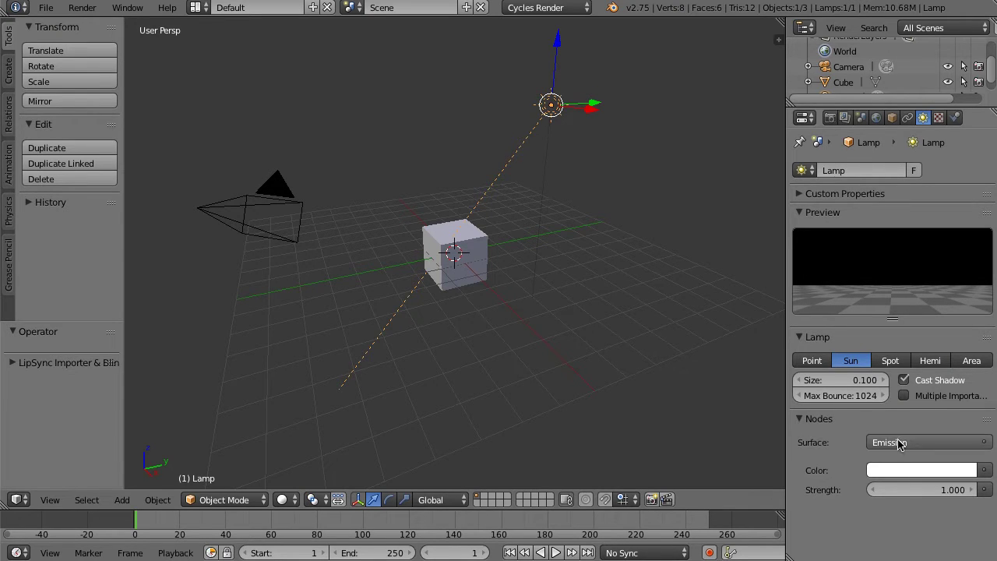
left_click(909, 472)
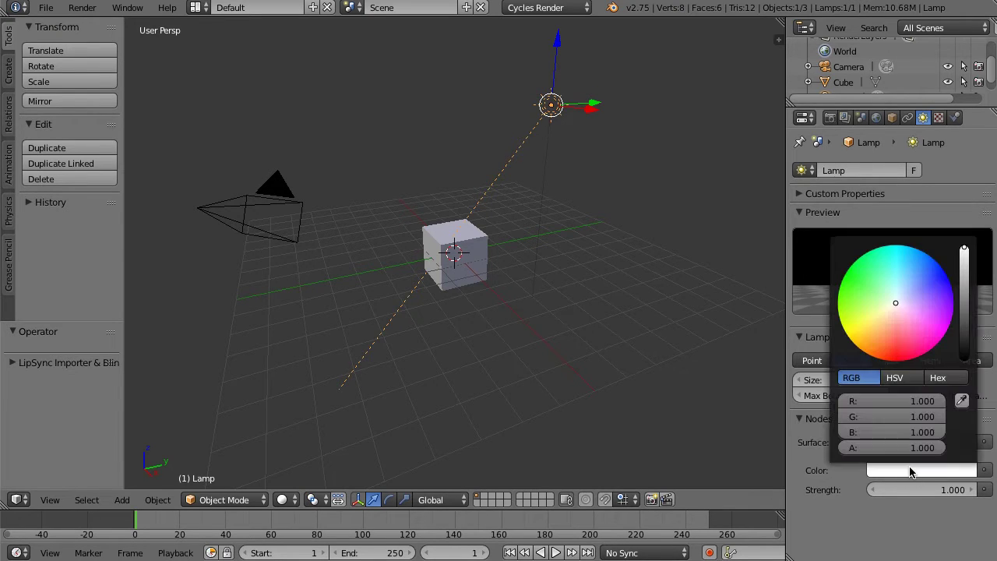
left_click(900, 434)
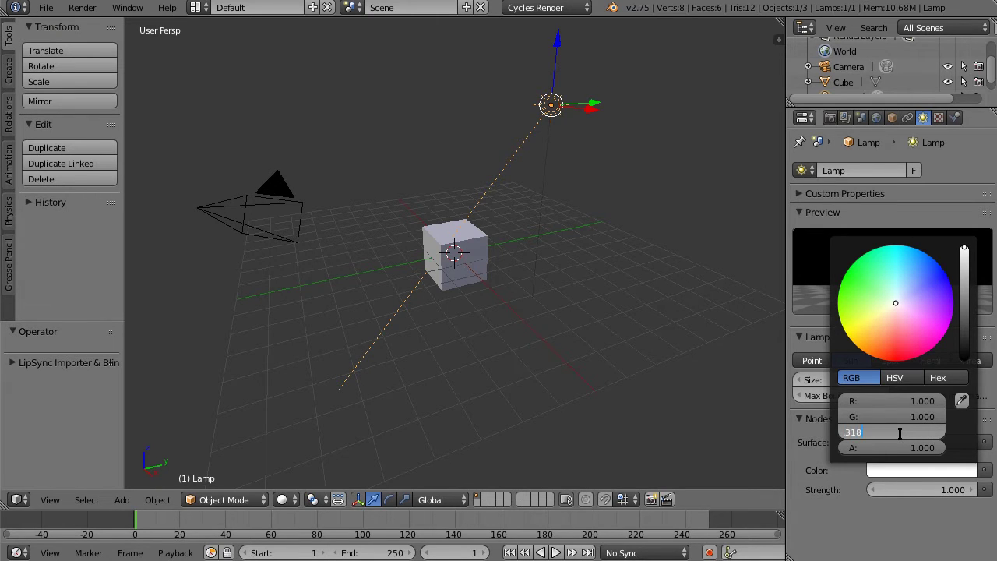
type(".318")
key("Return")
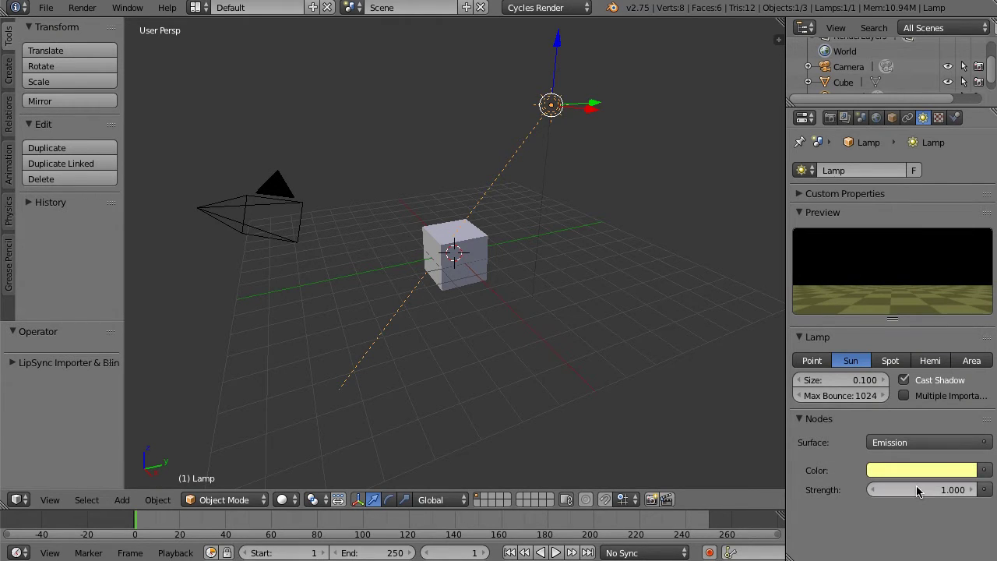
left_click(917, 489)
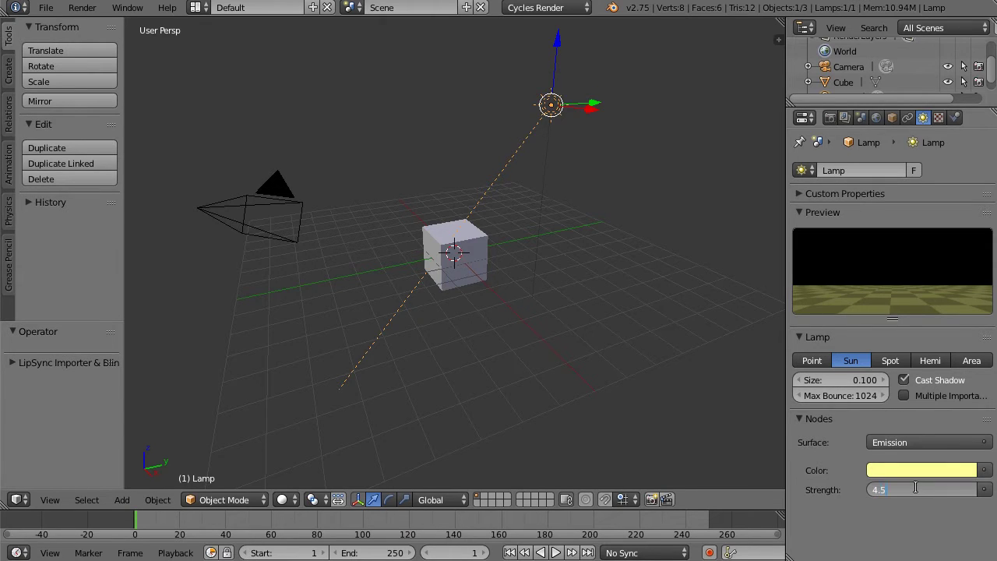
key("Return")
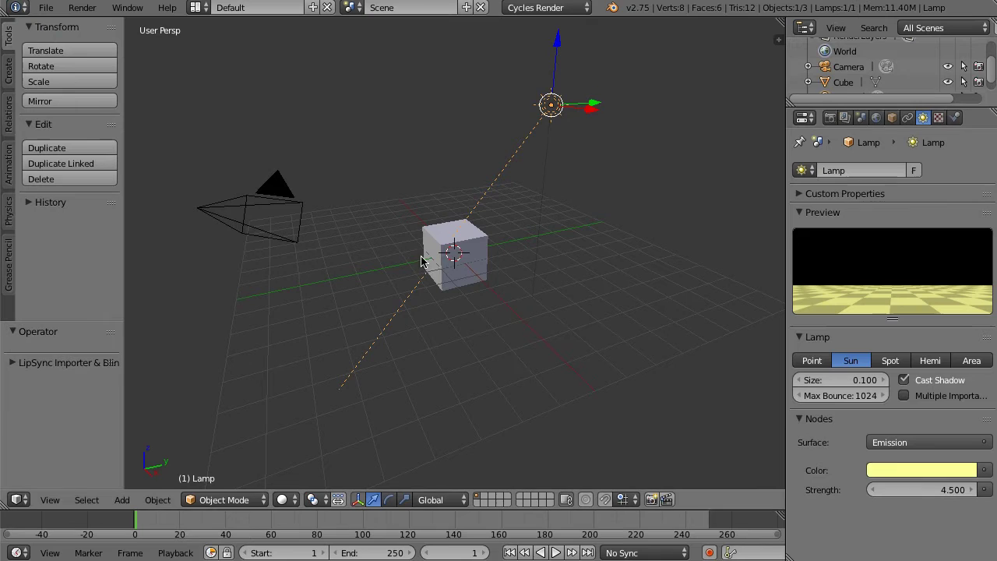
Step: Select the cube and raise it 1 unit upward with snapping
right_click(452, 246)
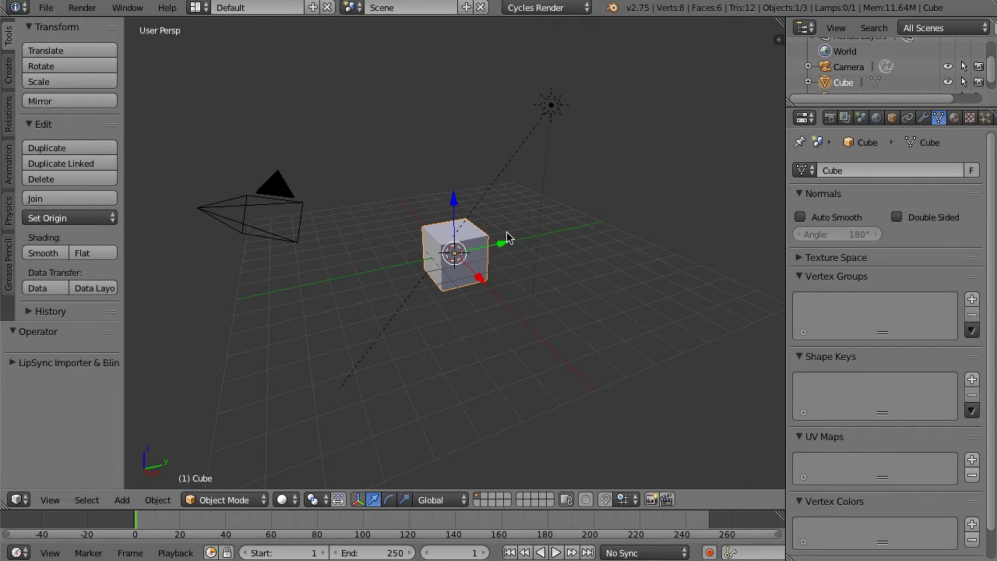
key("shift+Tab")
mouse_move(455, 197)
left_mouse_down()
mouse_move(454, 160)
mouse_move(449, 190)
left_mouse_up()
middle_click_drag(450, 189, 447, 278)
Step: Add a mesh plane and scale it up 10 times as the ground
key("shift+a")
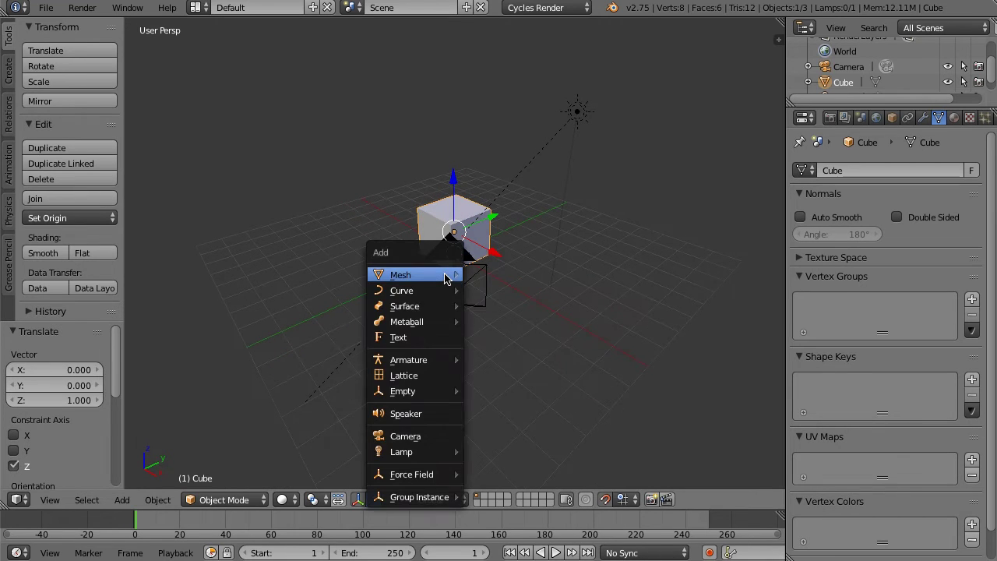
mouse_move(461, 273)
left_click(561, 274)
middle_click_drag(577, 276, 538, 287)
type("s10")
key("Return")
Step: Render the scene, close the result, deselect everything, and render again
key("F12")
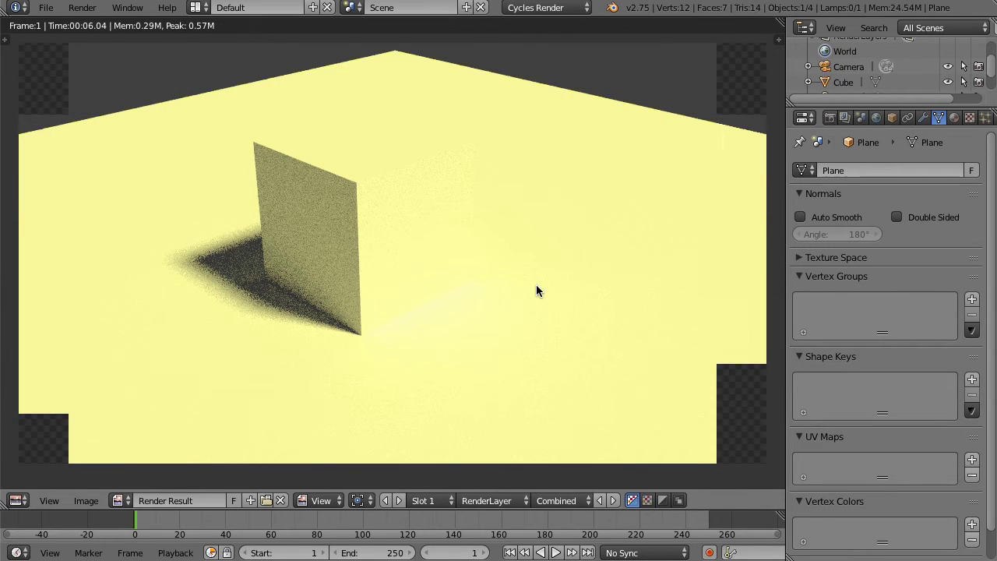
key("Escape")
key("a")
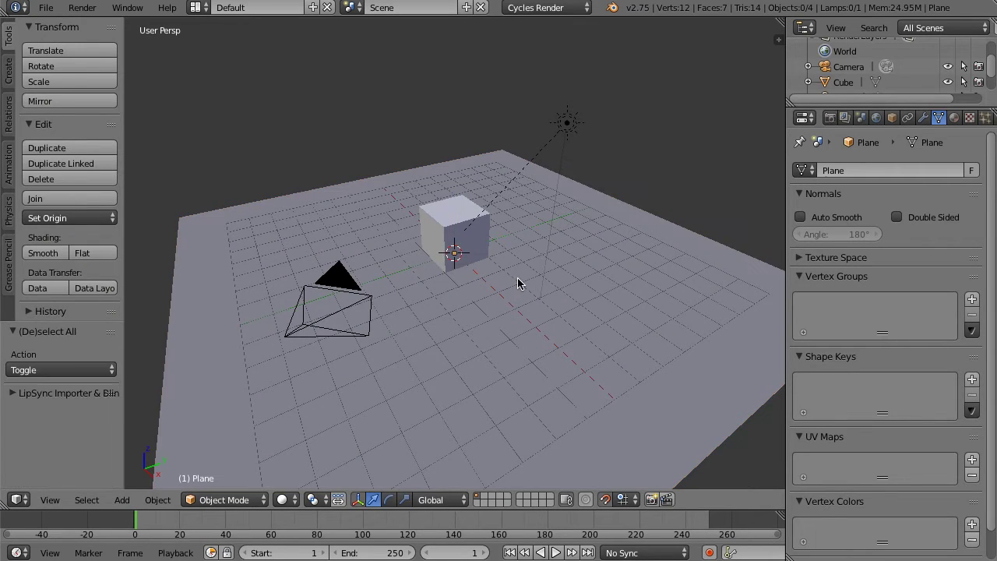
key("F12")
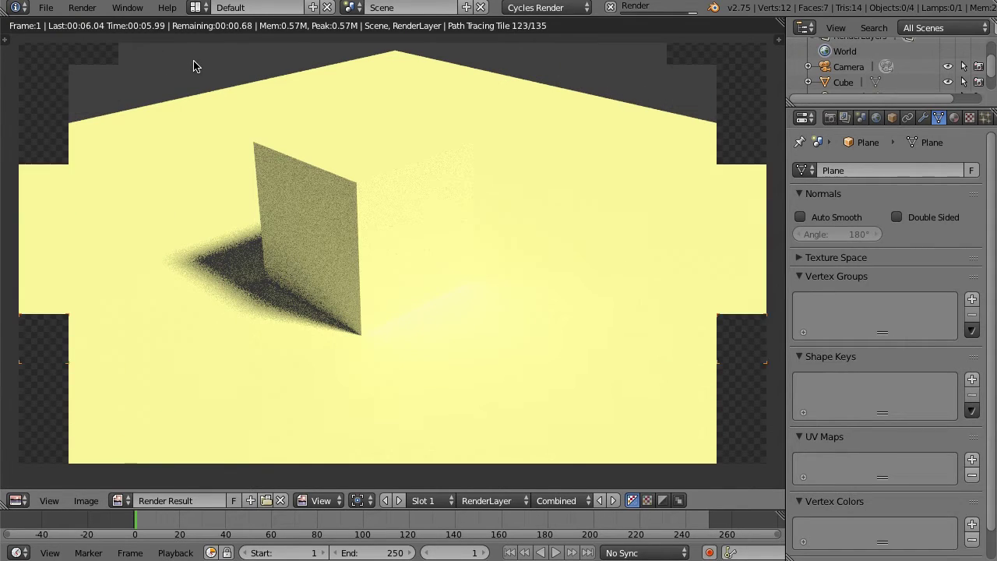
Step: Show the World settings with their preview expanded and return to the 3D view
left_click(877, 117)
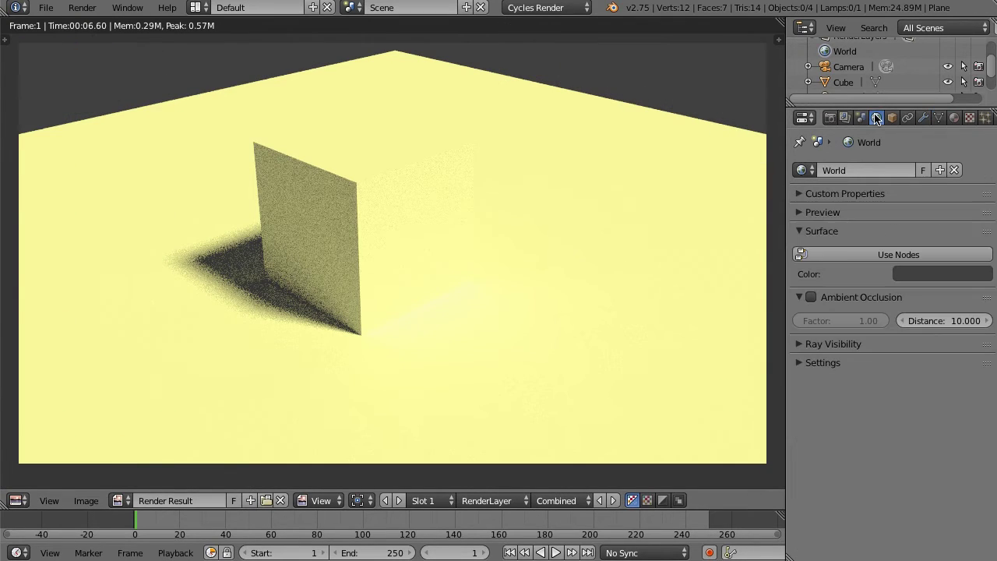
left_click(810, 212)
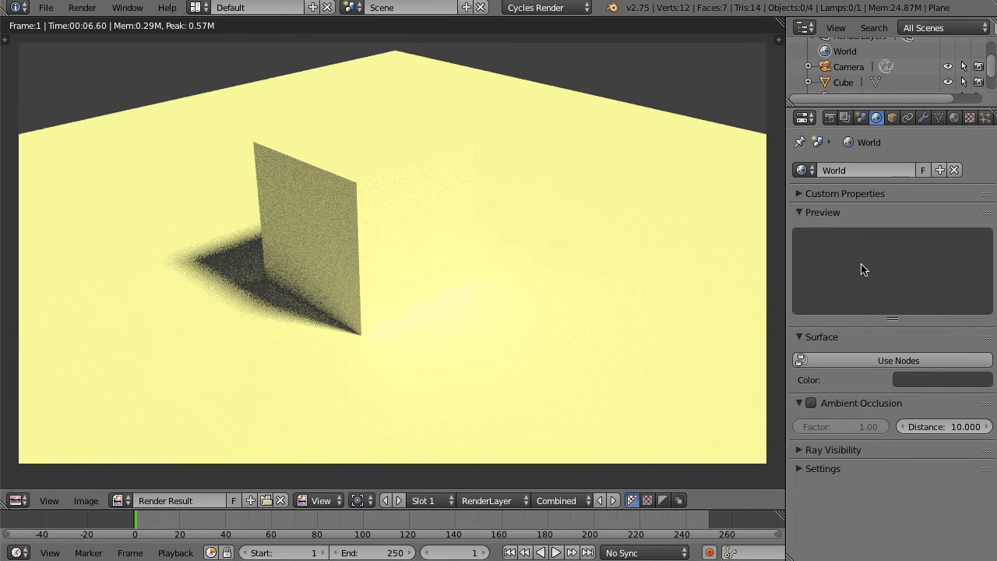
key("Escape")
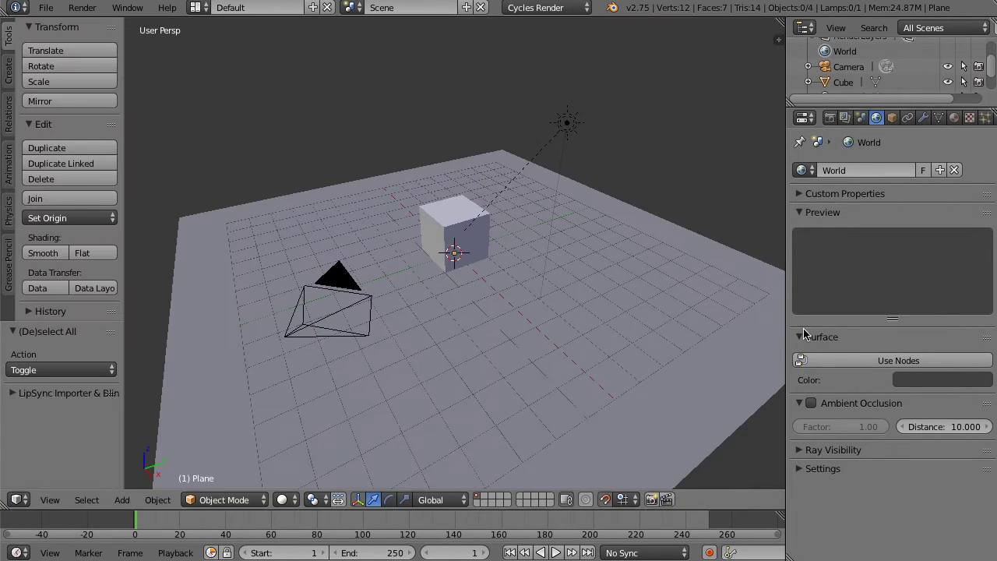
Step: Enable world nodes and drive the background Color through Hue Saturation Value fed by a Sky Texture
left_click(907, 361)
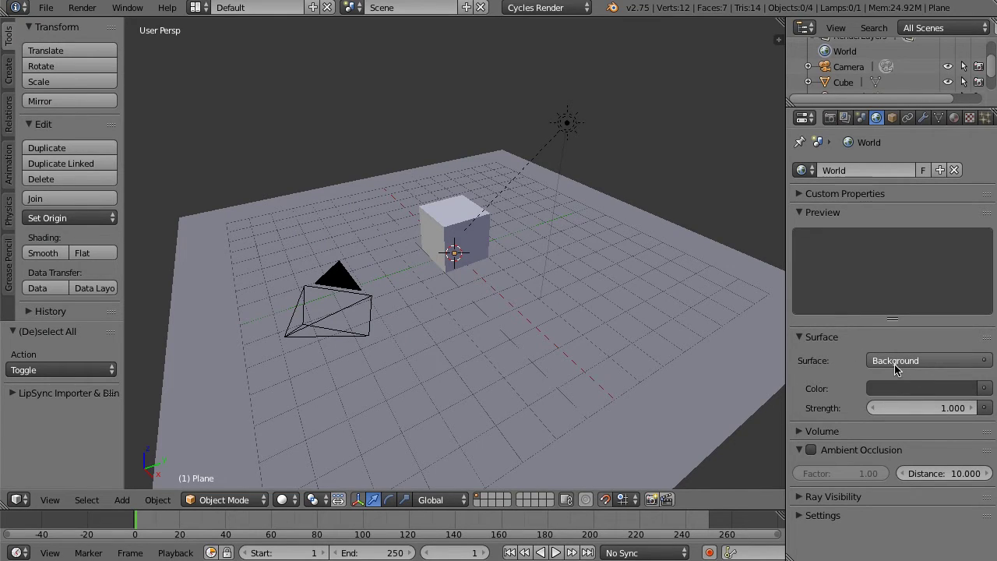
left_click(984, 389)
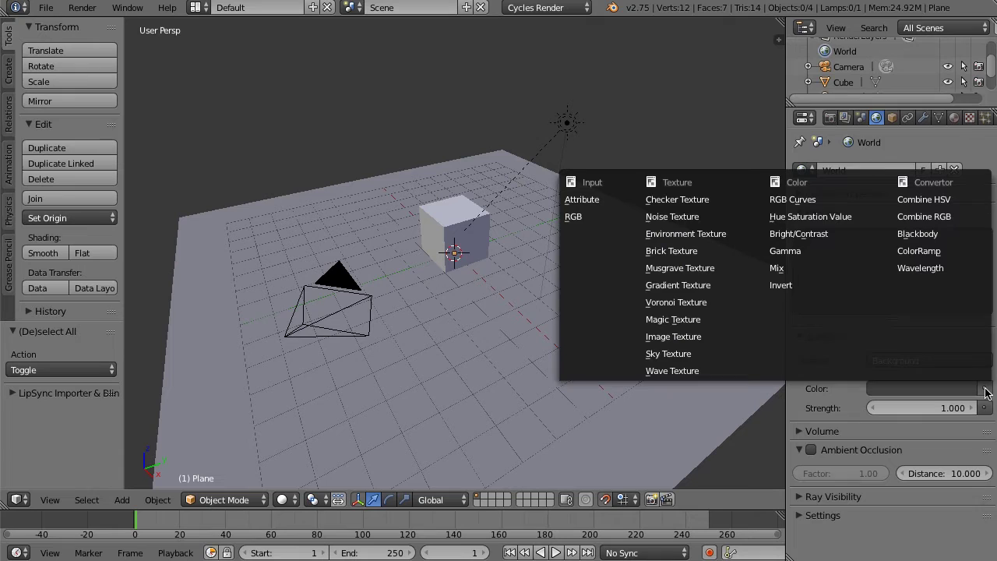
left_click(842, 218)
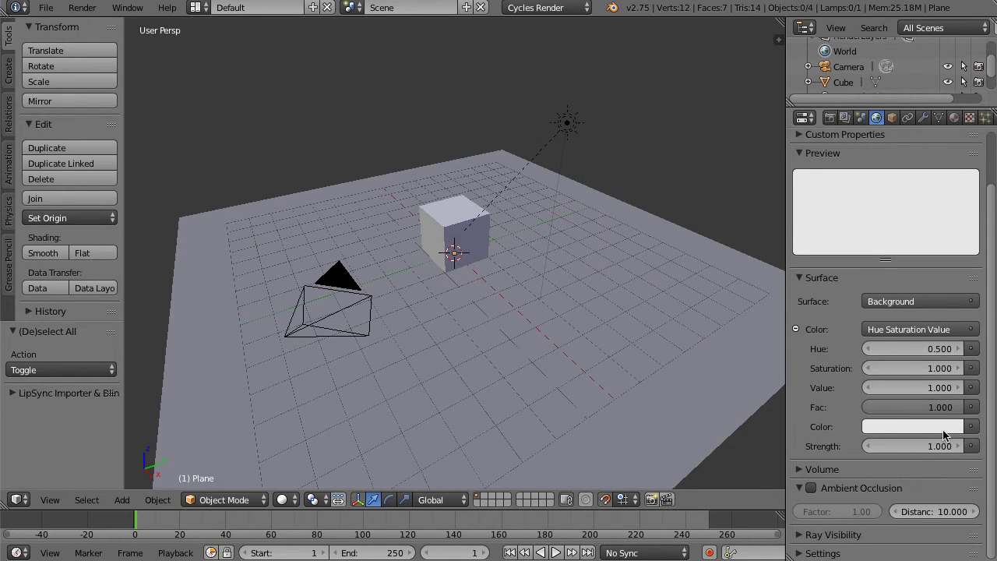
left_click(970, 427)
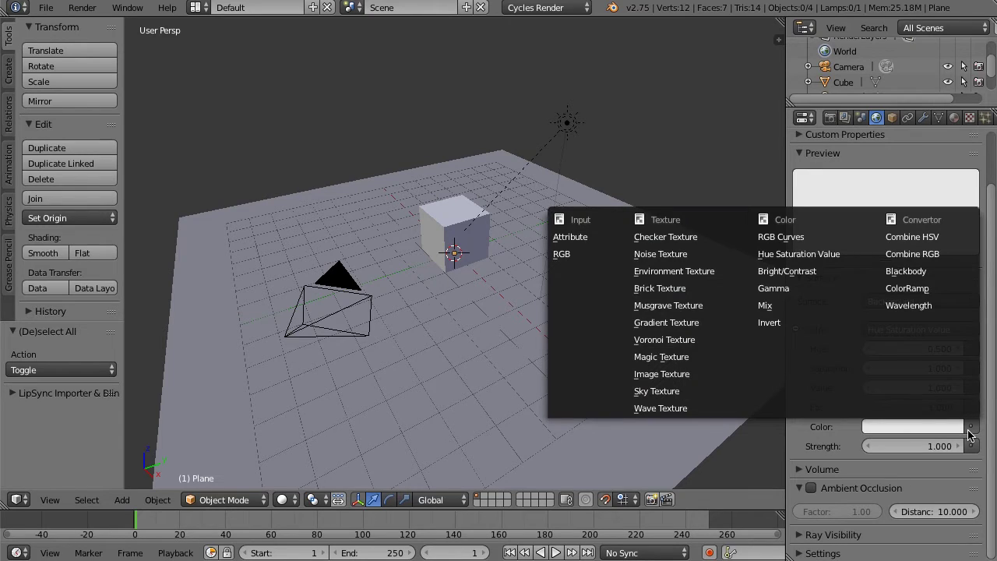
left_click(669, 391)
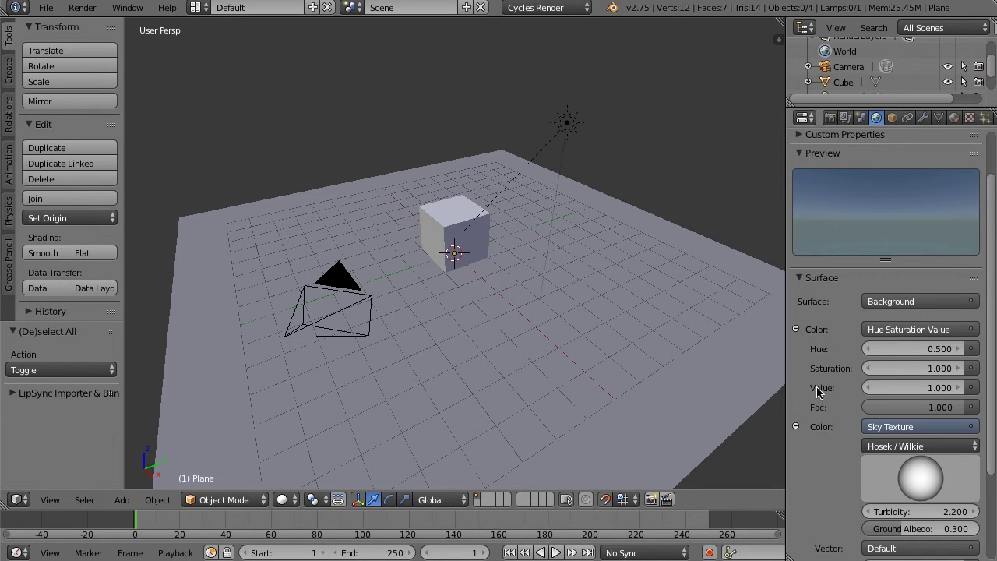
Step: Change the Sky Texture model from Hosek / Wilkie to Preetham
scroll(823, 389, "down", 5)
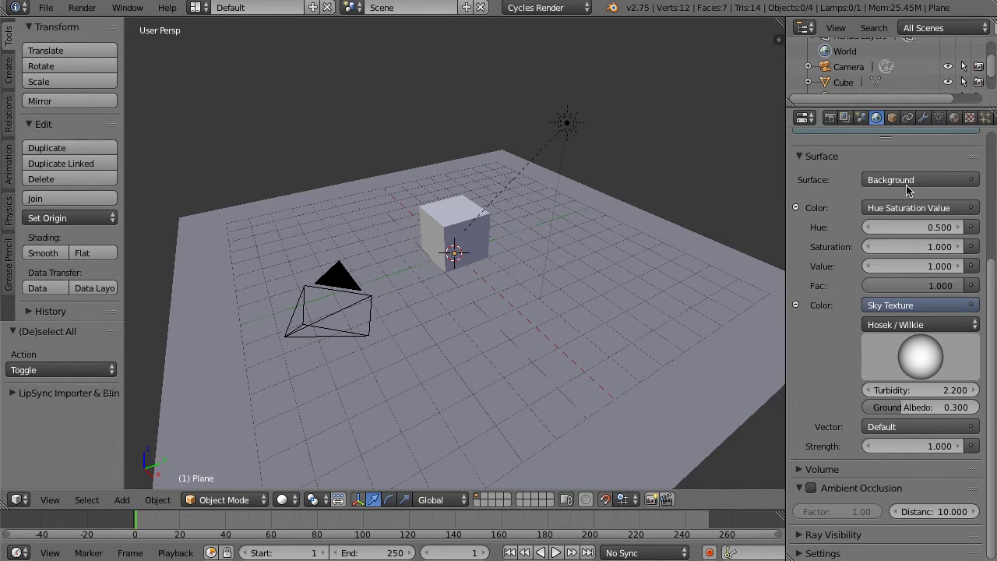
left_click(935, 325)
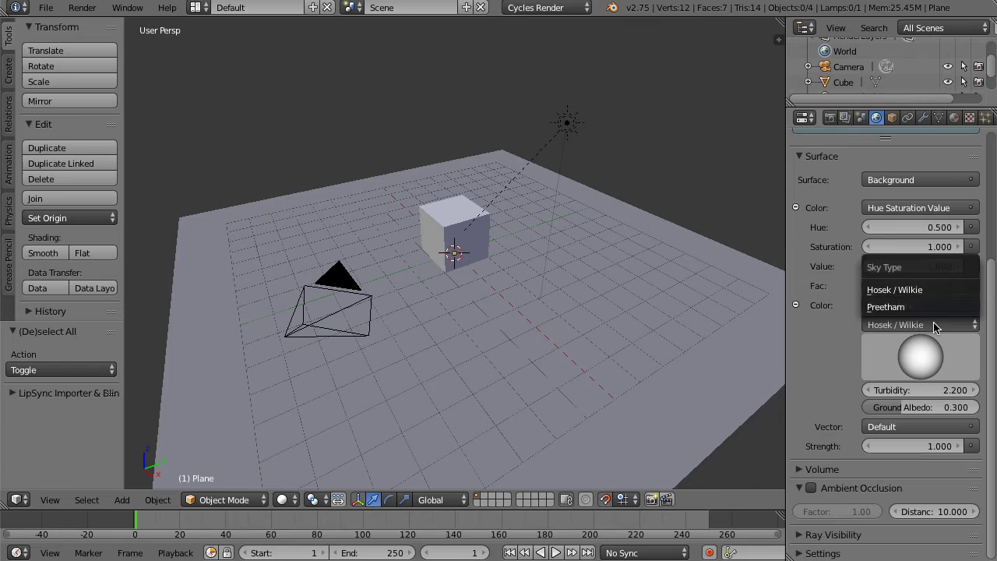
left_click(903, 307)
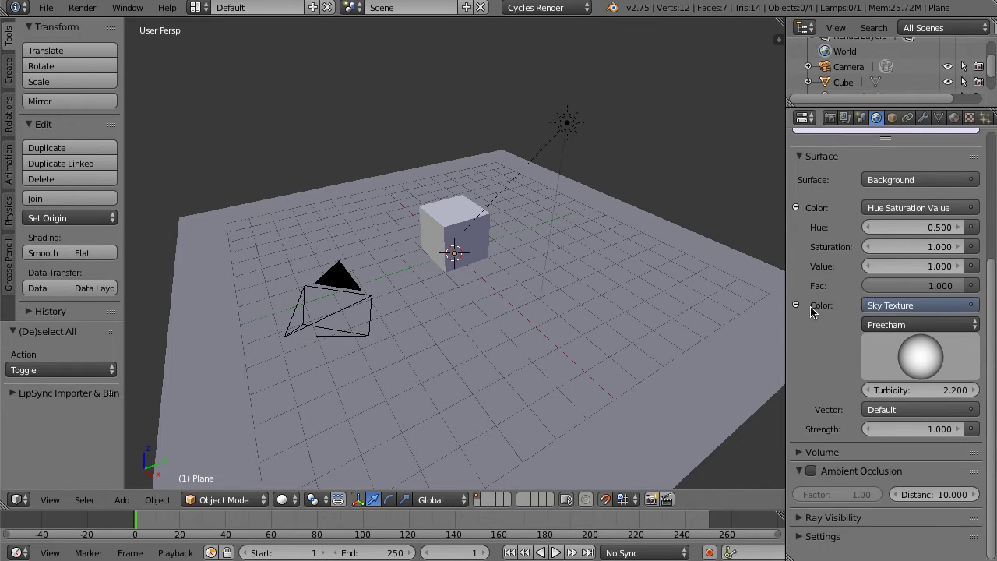
scroll(841, 344, "up", 5)
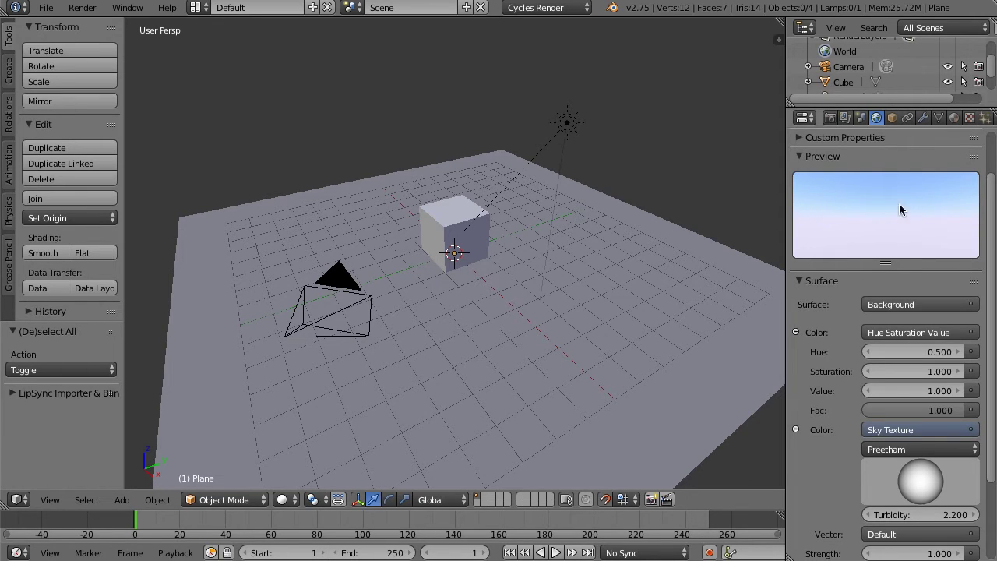
Step: Raise the Hue Saturation Value node's Value to 1.300 for a paler sky
scroll(827, 323, "down", 3)
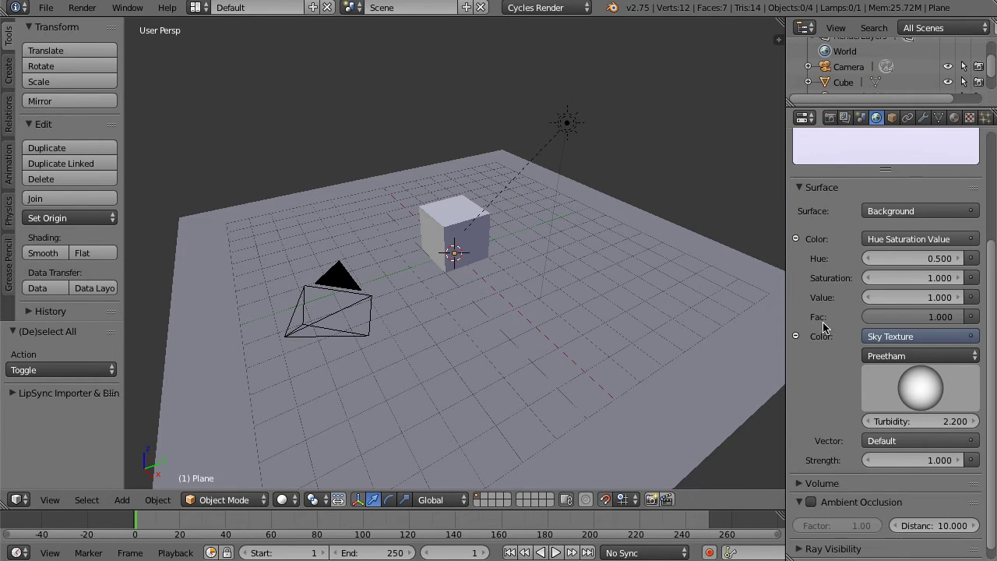
scroll(910, 395, "up", 3)
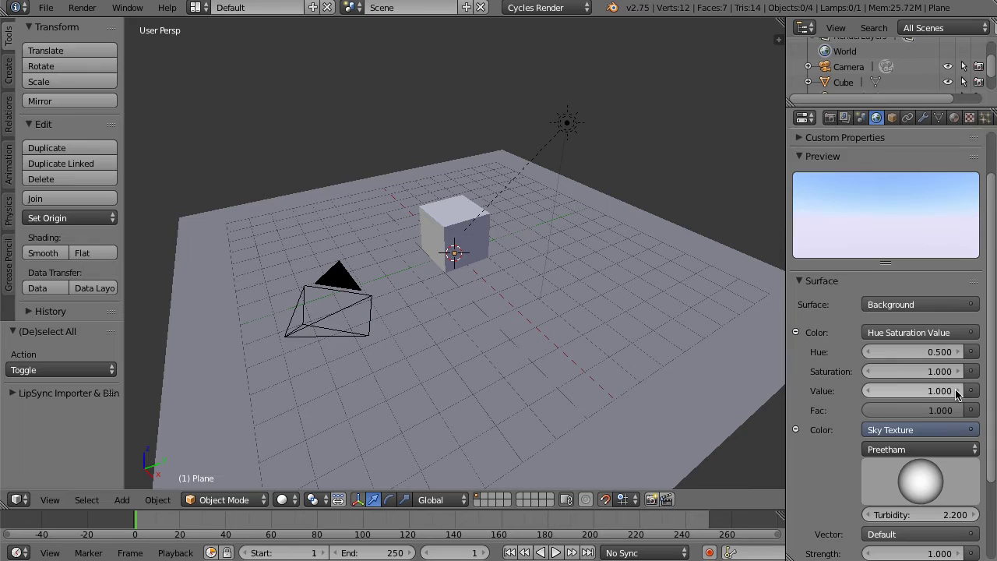
left_click(957, 391)
left_click(957, 391)
left_click(957, 391)
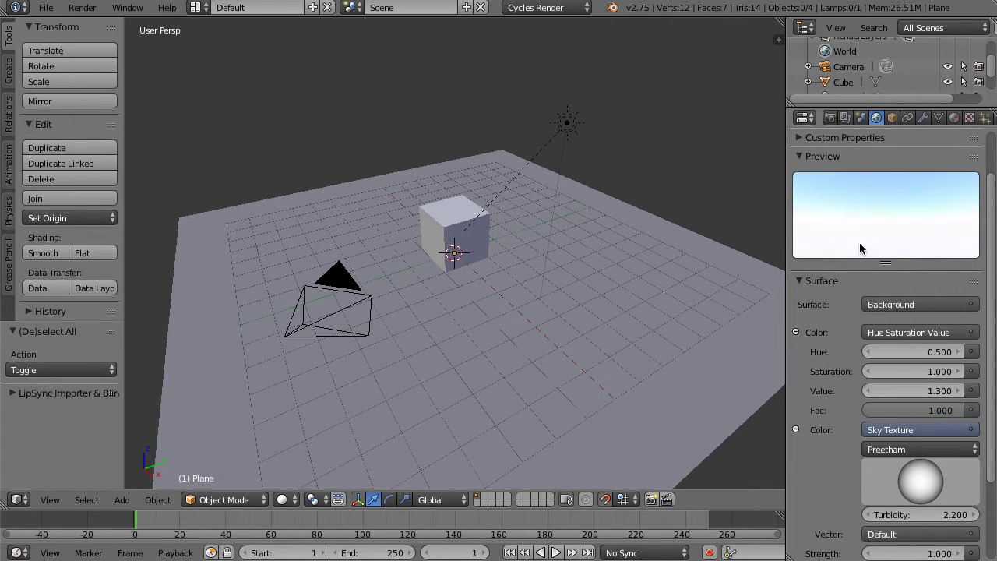
scroll(849, 304, "down", 2)
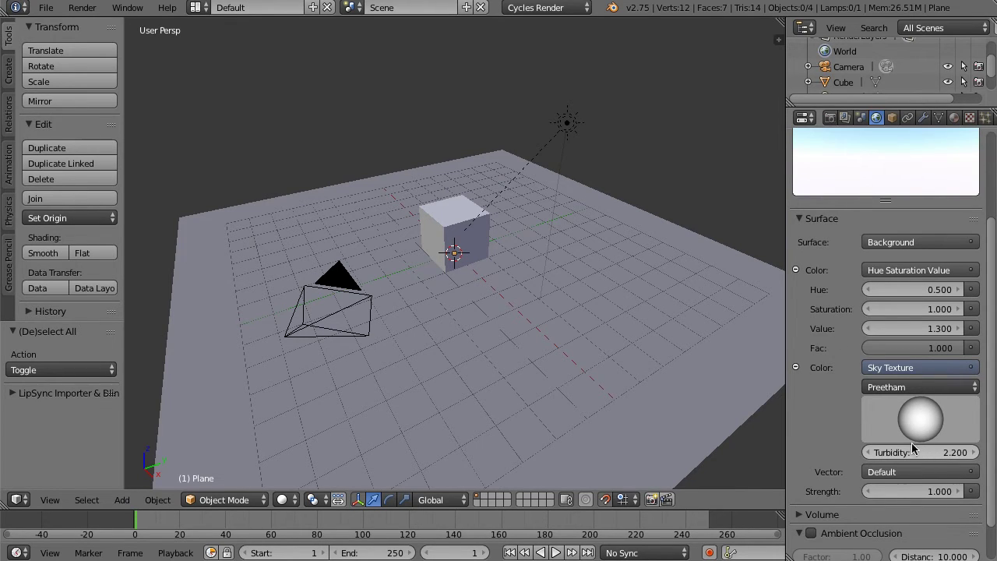
scroll(824, 367, "up", 4)
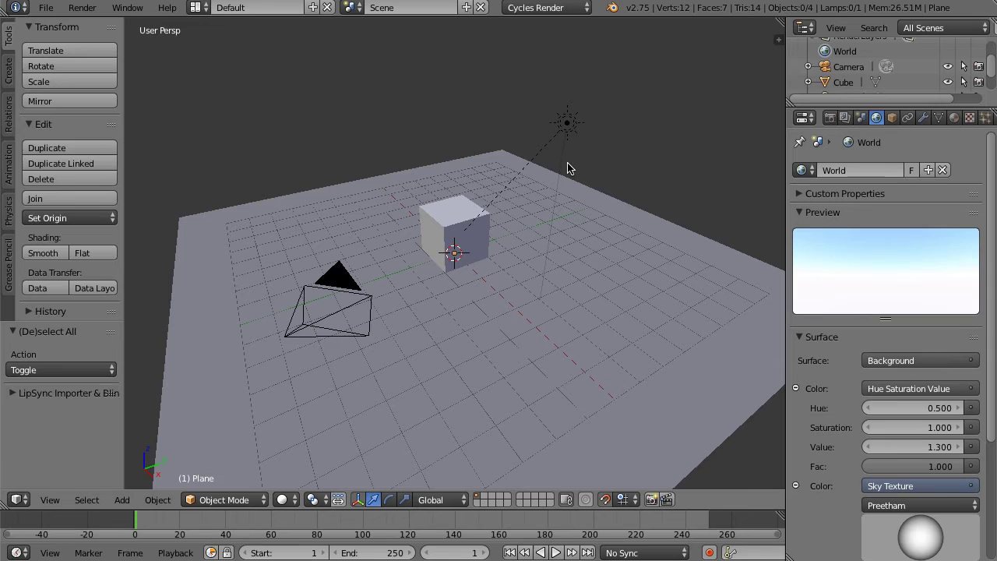
key("F12")
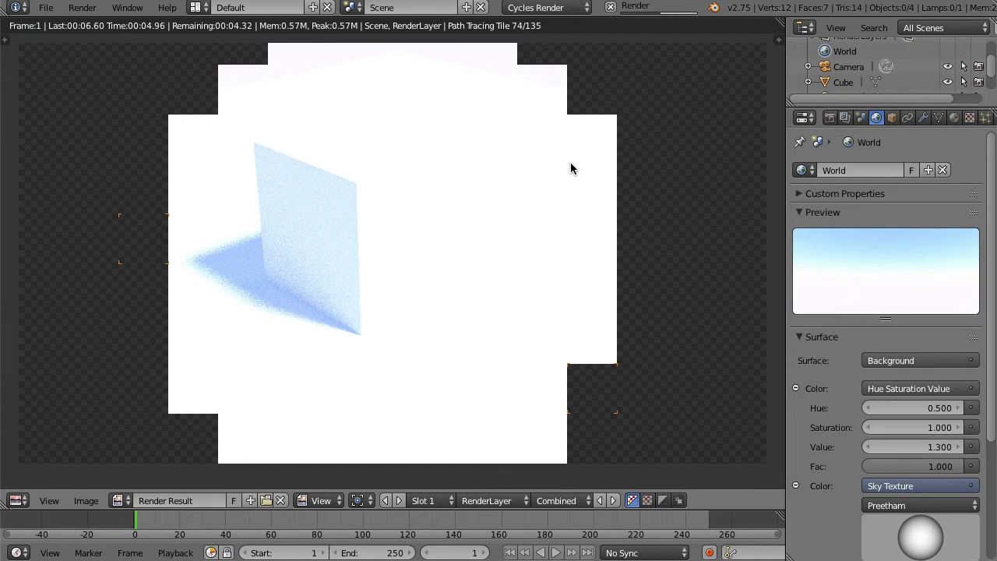
key("Escape")
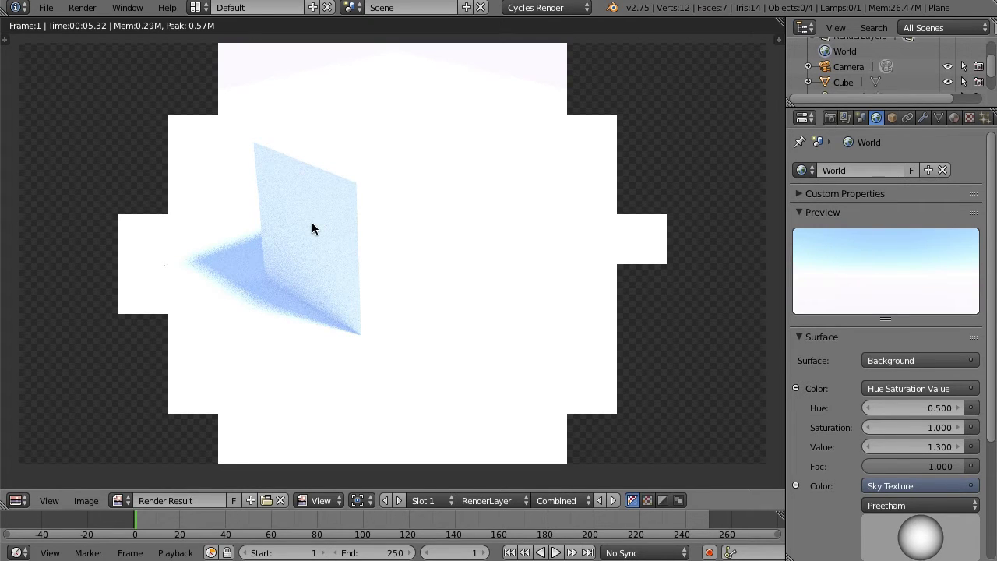
key("Escape")
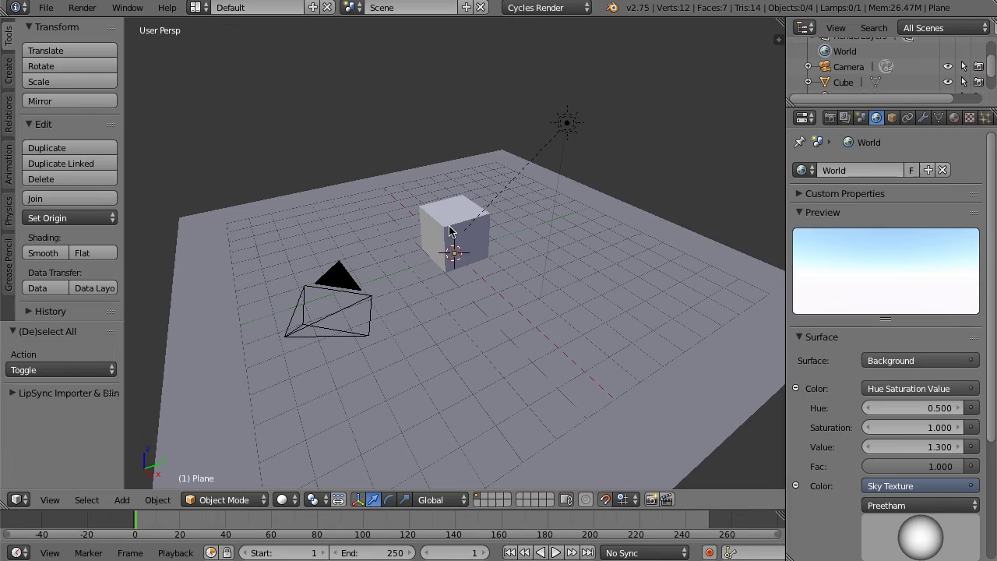
Step: Select the plane and give it a new material with a dark green surface colour
right_click(449, 230)
right_click(670, 321)
left_click(955, 117)
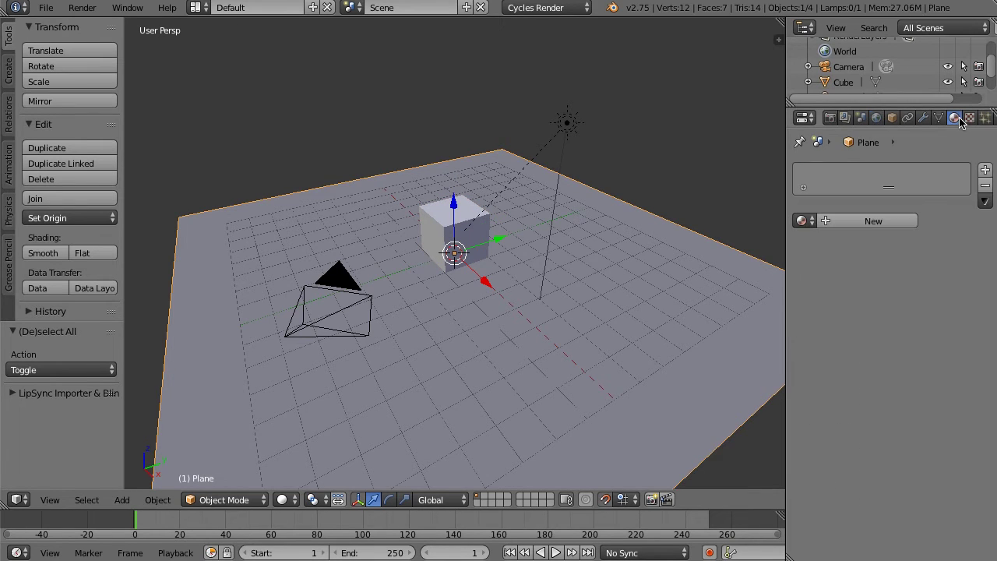
left_click(866, 222)
left_click(895, 332)
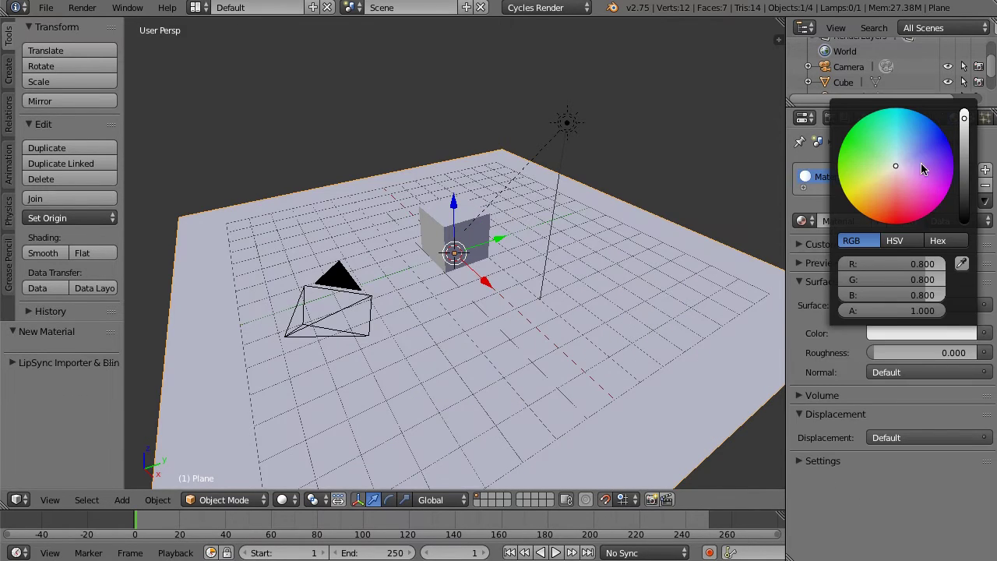
left_click_drag(922, 169, 841, 144)
Step: Copy the green onto the plane's viewport display colour and render a test image
scroll(969, 150, "down", 8)
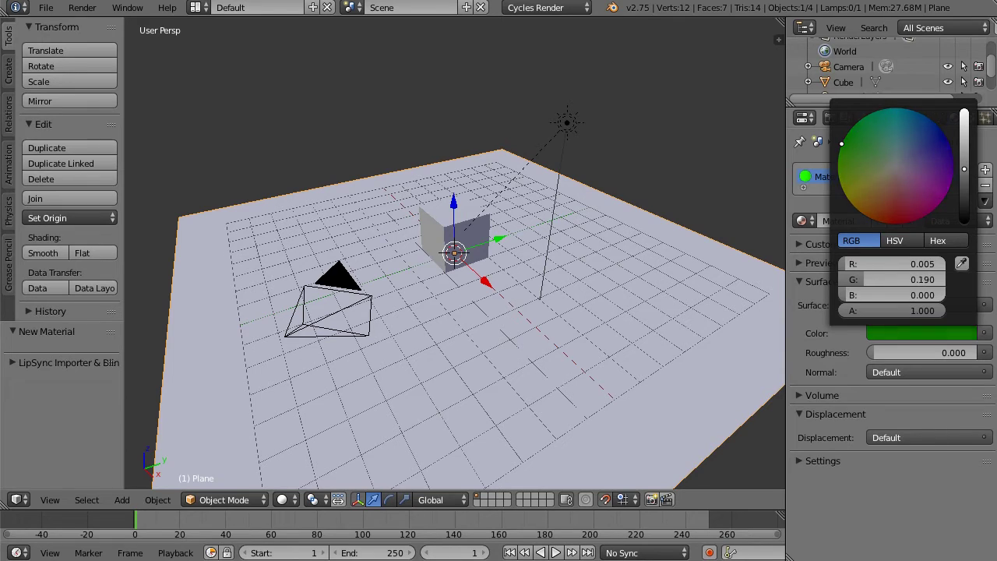
left_click(814, 460)
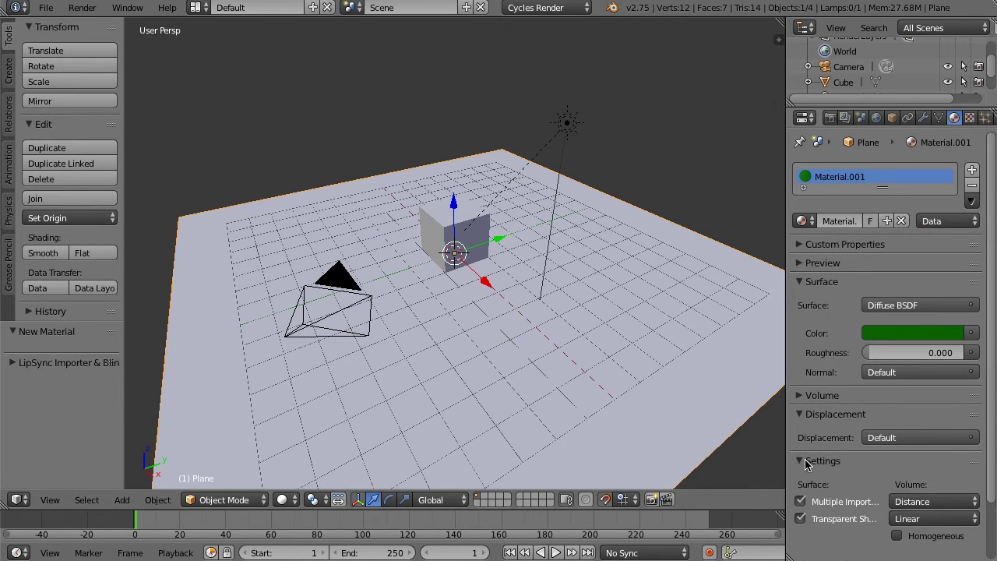
scroll(811, 515, "down", 2)
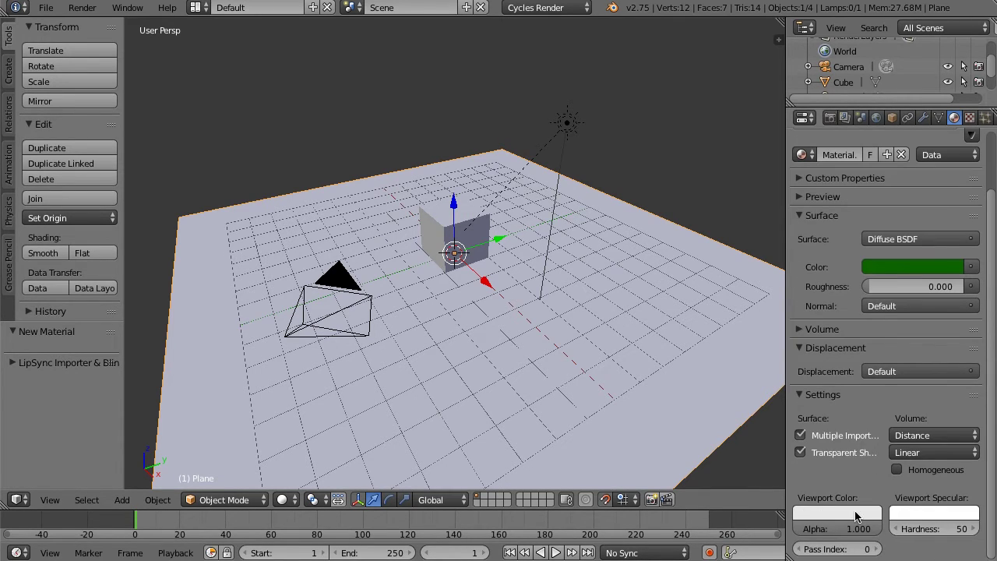
left_click(855, 516)
left_click(878, 461)
left_click_drag(943, 268, 837, 518)
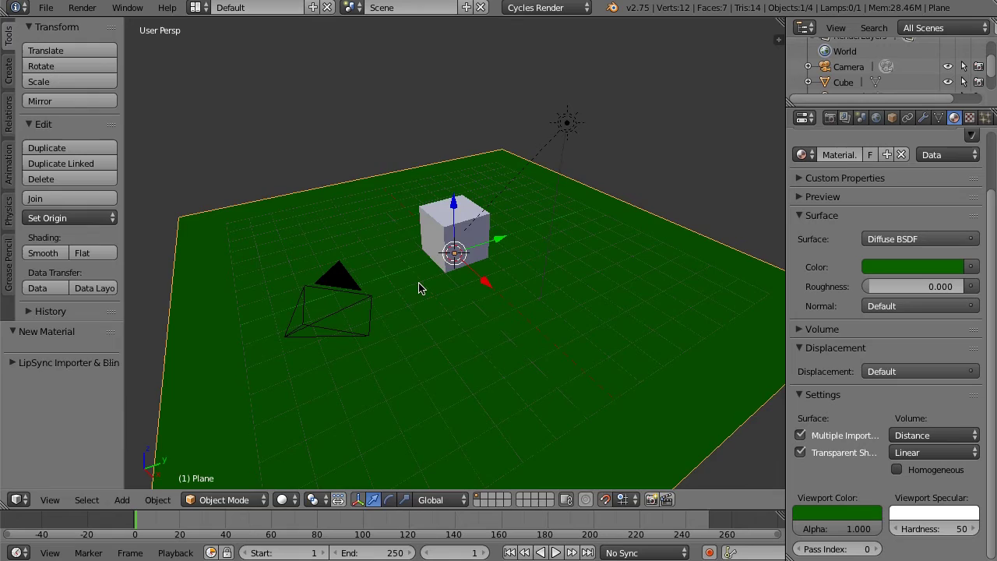
key("F12")
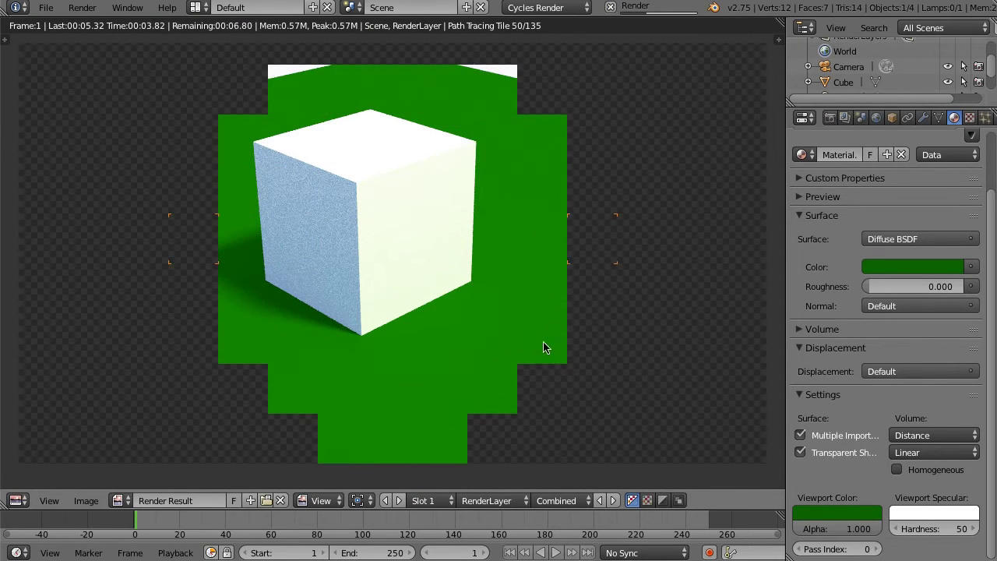
key("Escape")
Step: Select the cube, switch its material to nodes, and set an orange surface colour
right_click(471, 257)
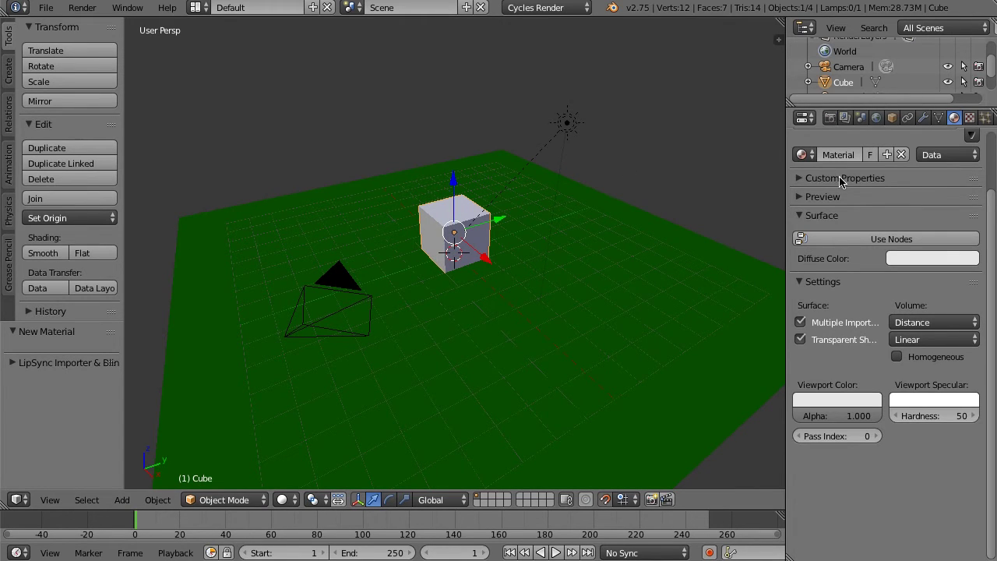
scroll(841, 181, "up", 3)
left_click(892, 306)
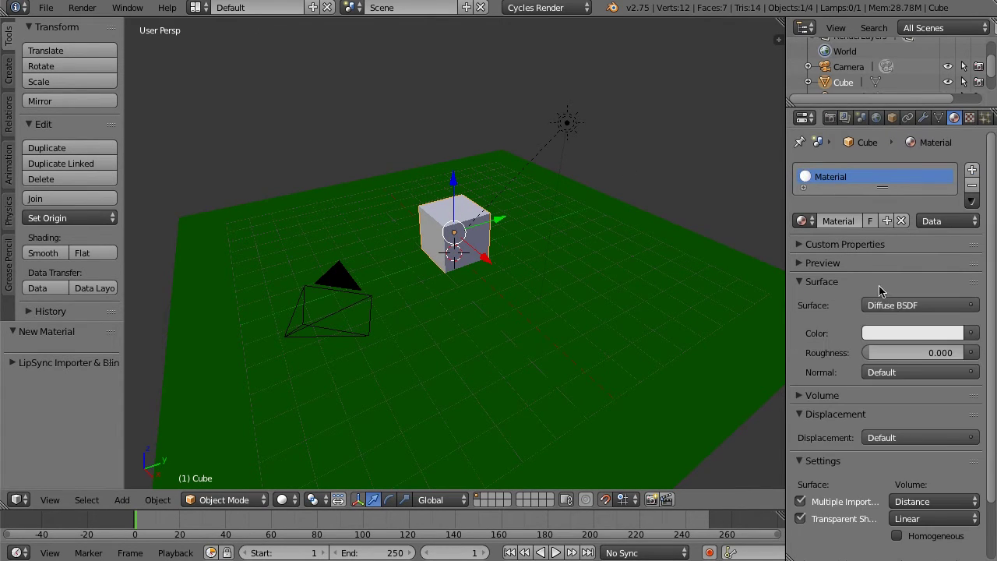
scroll(865, 285, "down", 3)
left_click(915, 266)
left_click_drag(885, 102, 854, 148)
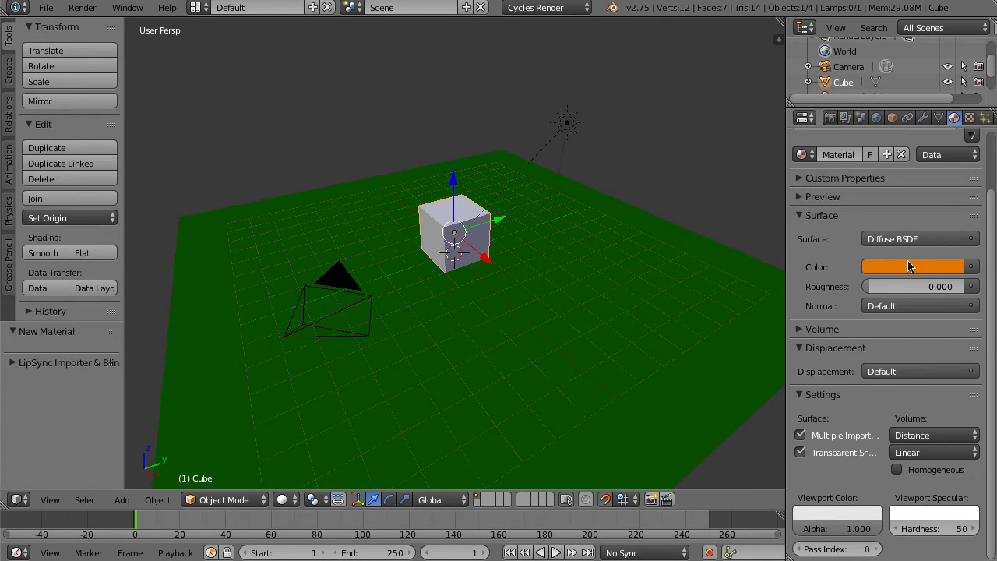
Step: Copy the orange onto the cube's viewport colour and render a test image
left_click_drag(822, 511, 824, 515)
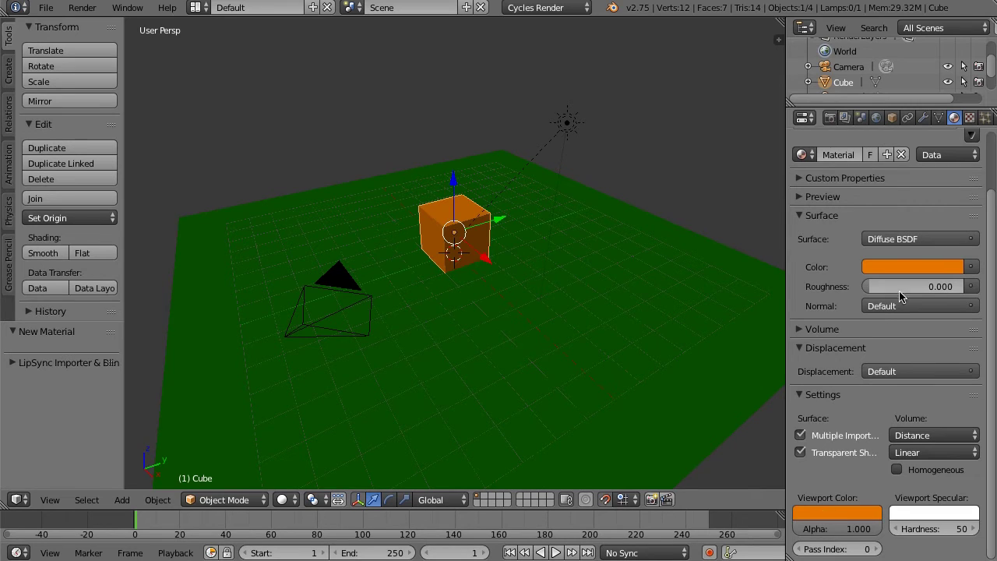
key("F12")
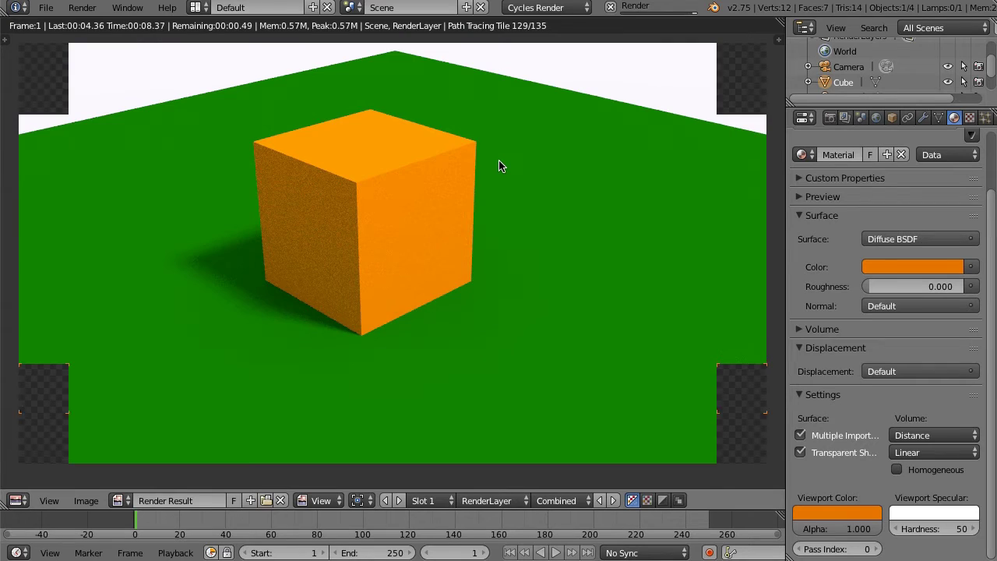
key("Escape")
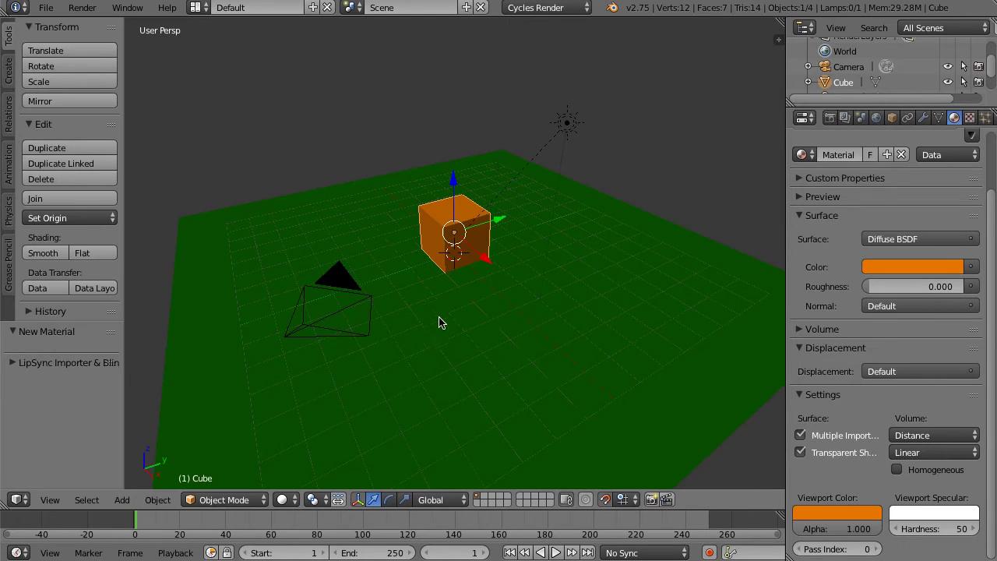
Step: Set the Cycles render device to GPU Compute instead of CPU
left_click(285, 500)
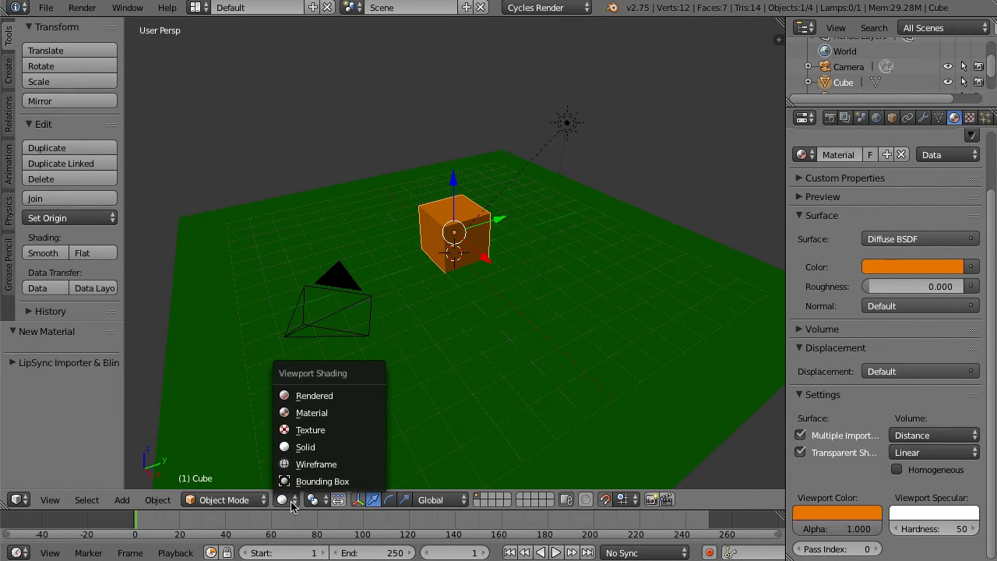
left_click(830, 117)
left_click(896, 247)
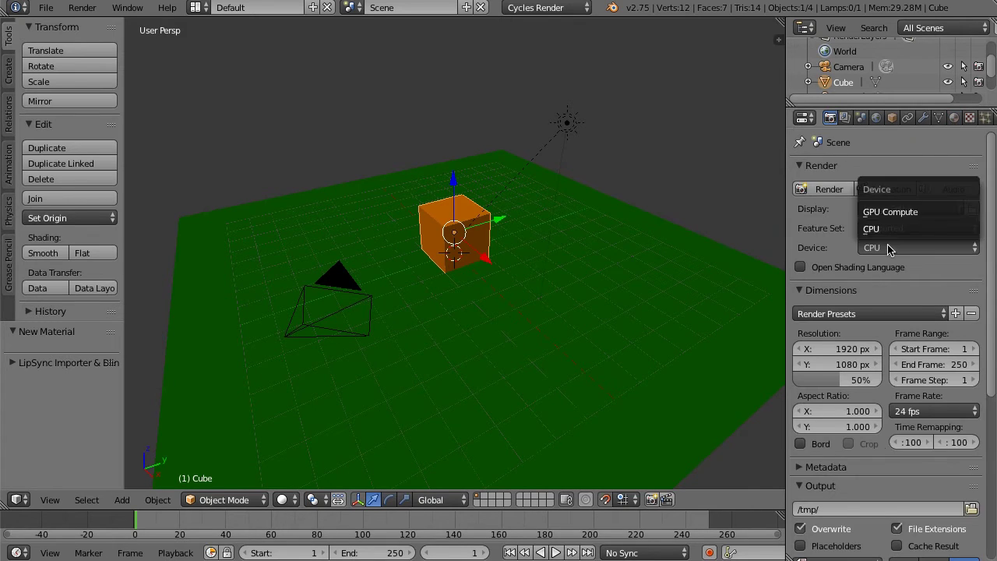
left_click(888, 213)
Step: Switch viewport shading to Rendered and orbit to a low angle on the cube and plane
left_click(285, 500)
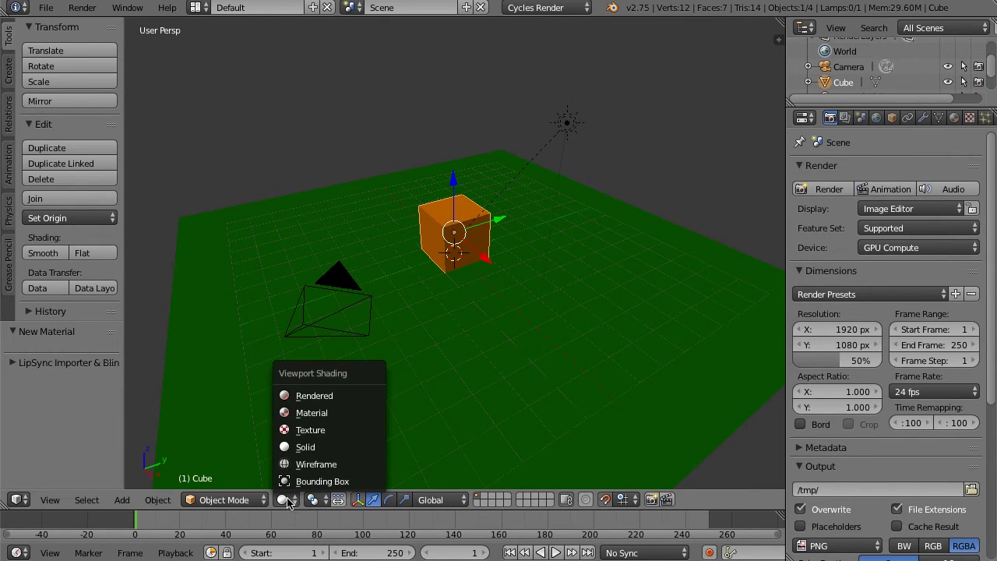
left_click(331, 398)
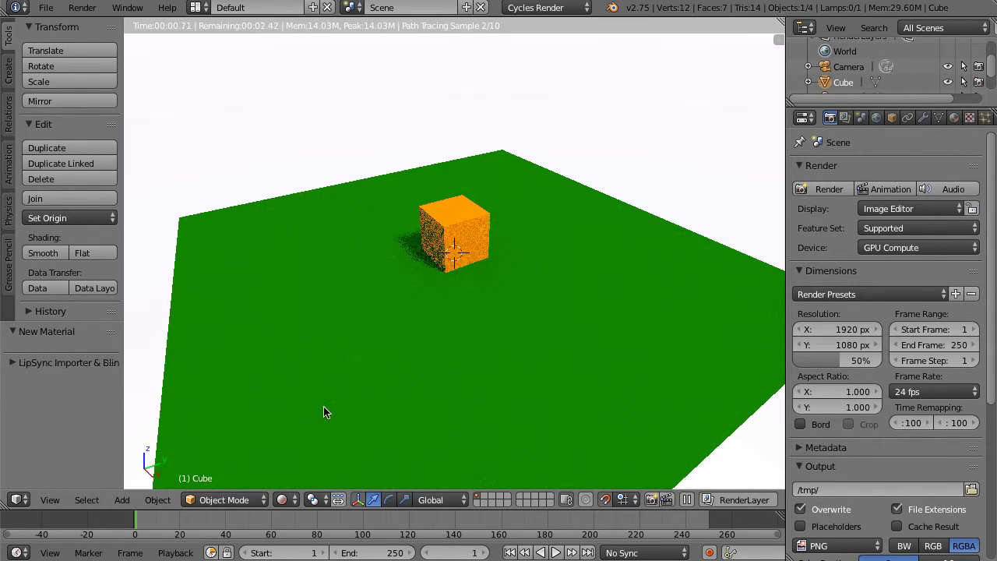
mouse_move(345, 379)
middle_mouse_down()
mouse_move(381, 334)
mouse_move(423, 314)
mouse_move(463, 319)
mouse_move(488, 296)
mouse_move(470, 283)
mouse_move(410, 439)
mouse_move(376, 150)
middle_mouse_up()
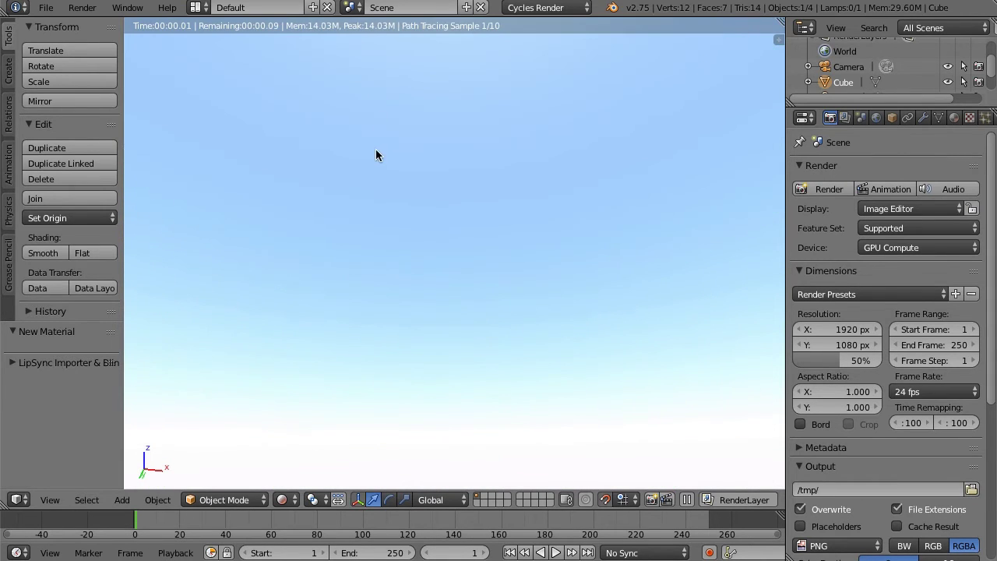
middle_click_drag(408, 70, 421, 465)
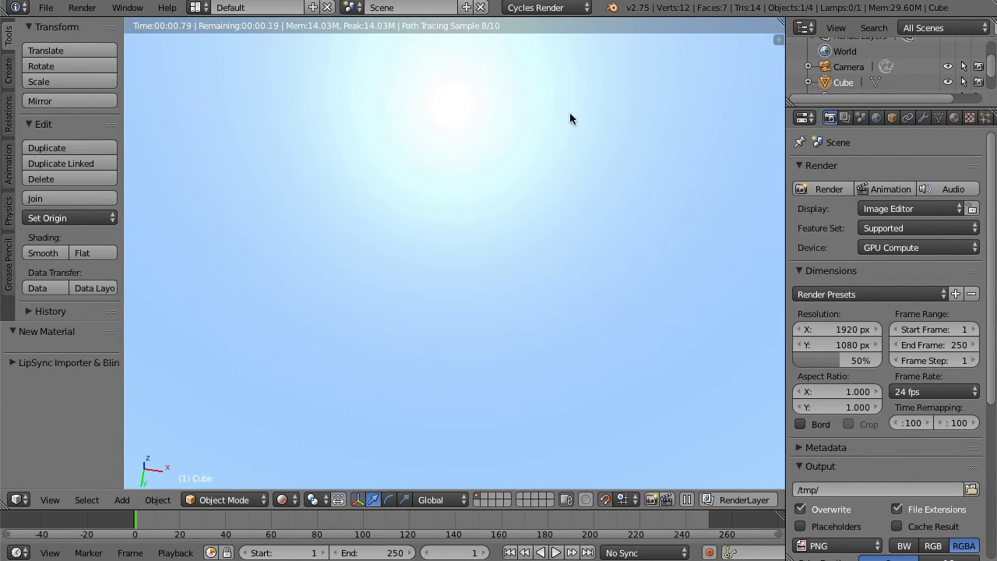
middle_click_drag(569, 113, 589, 171)
middle_click_drag(673, 305, 571, 384)
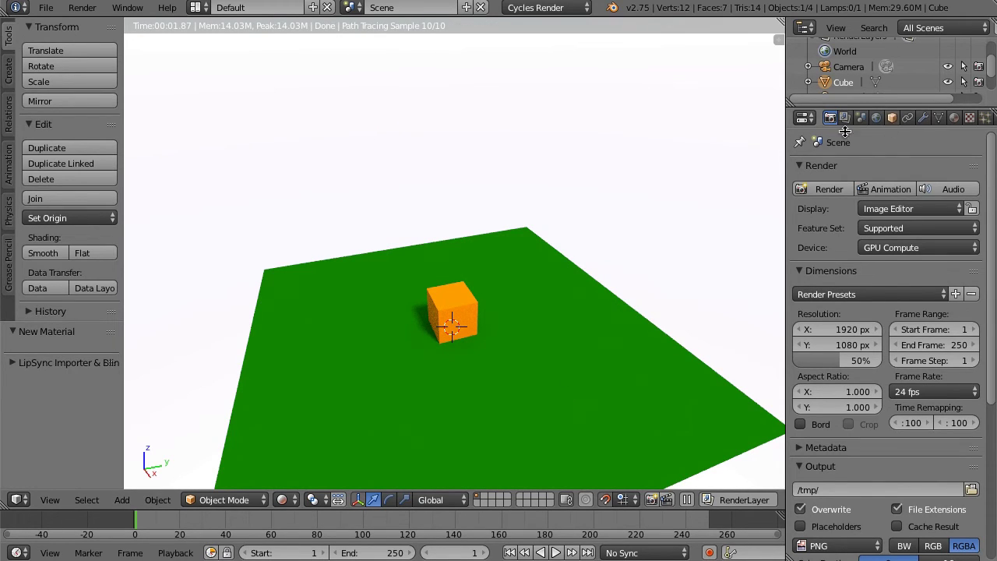
Step: Select the Lamp in the Outliner and show its sun data properties
scroll(830, 78, "down", 2)
left_click(830, 69)
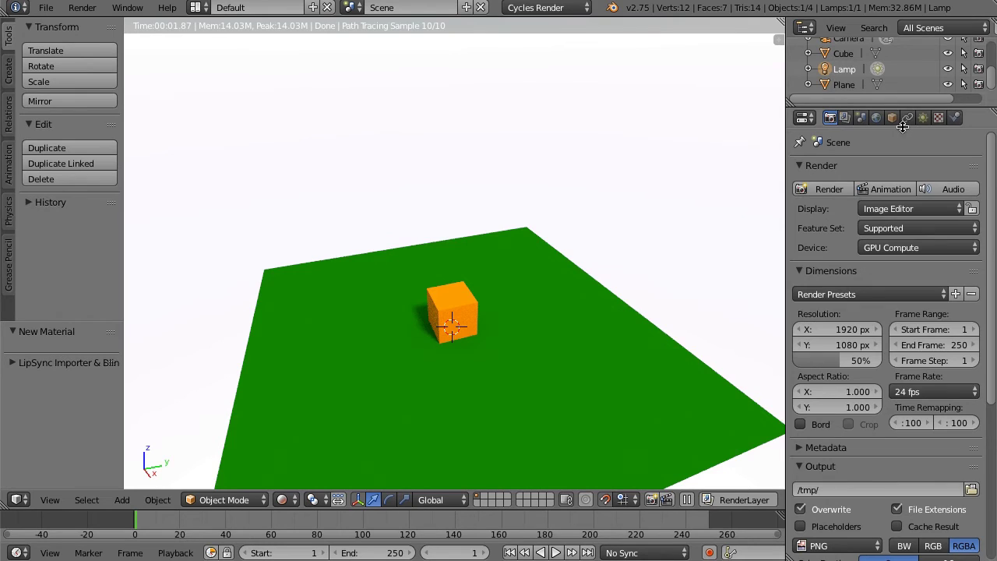
left_click(923, 116)
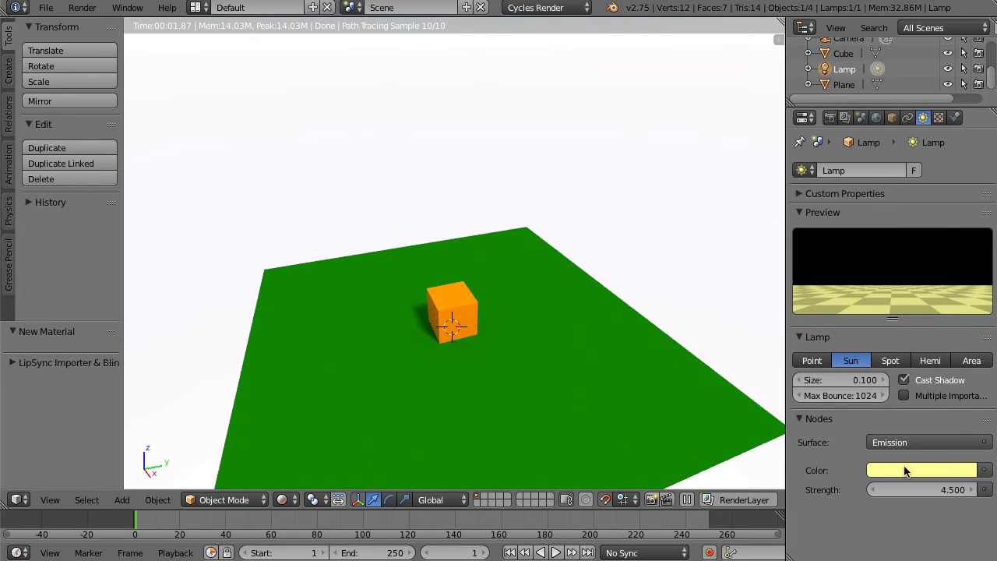
Step: Orbit the rendered viewport to a low angle looking up at the sky
middle_click_drag(447, 371, 743, 319)
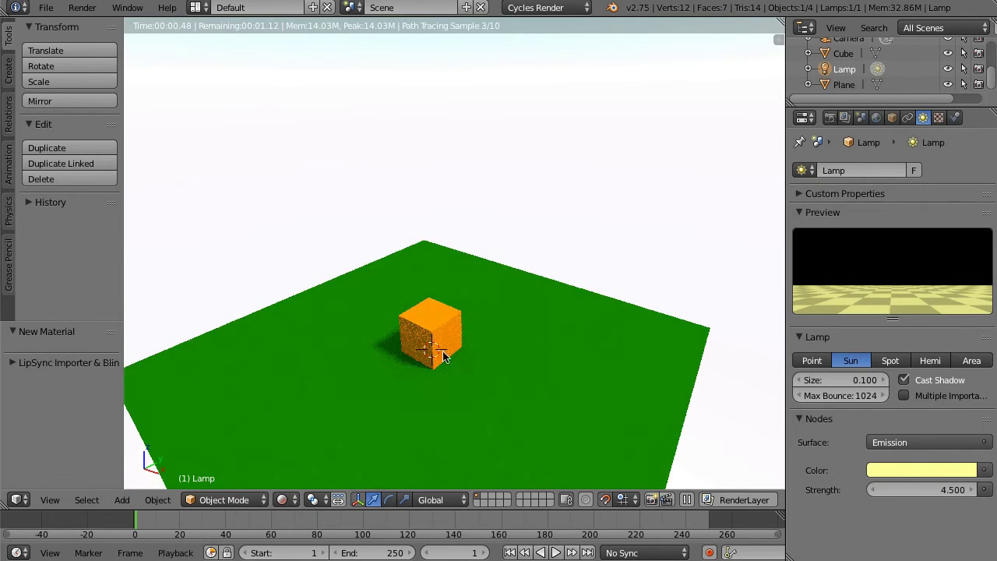
middle_click_drag(445, 356, 433, 374)
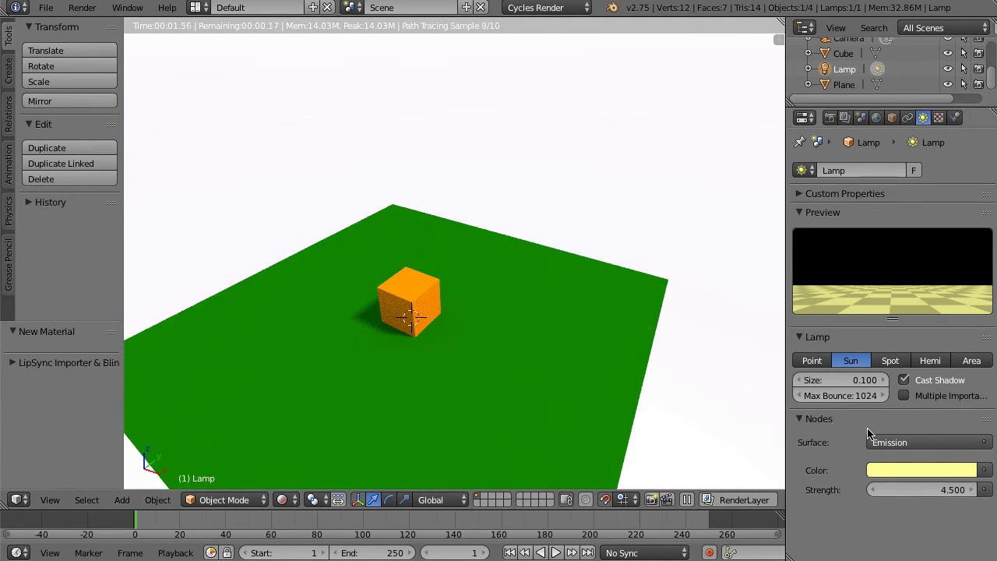
left_click(283, 500)
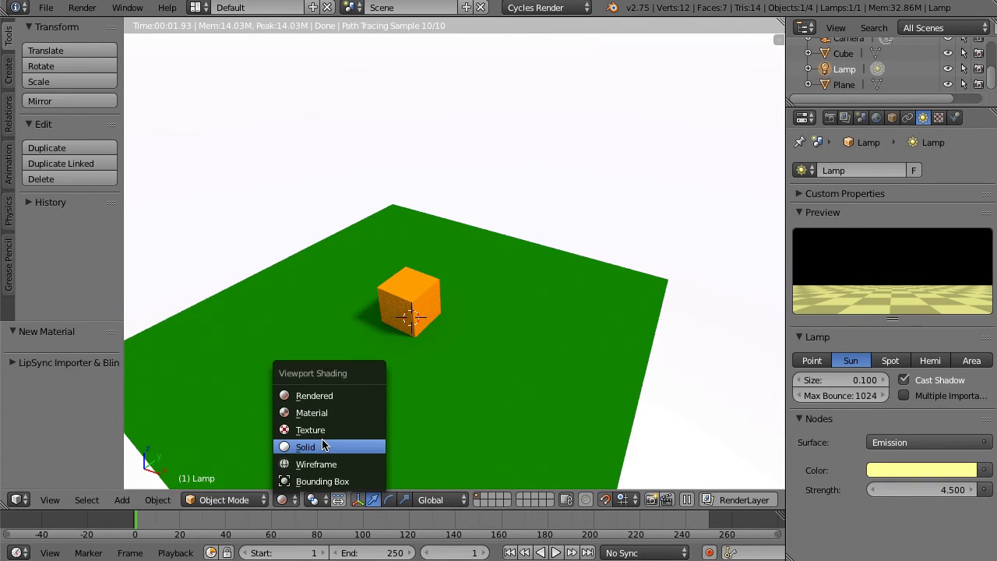
middle_click_drag(456, 361, 460, 140)
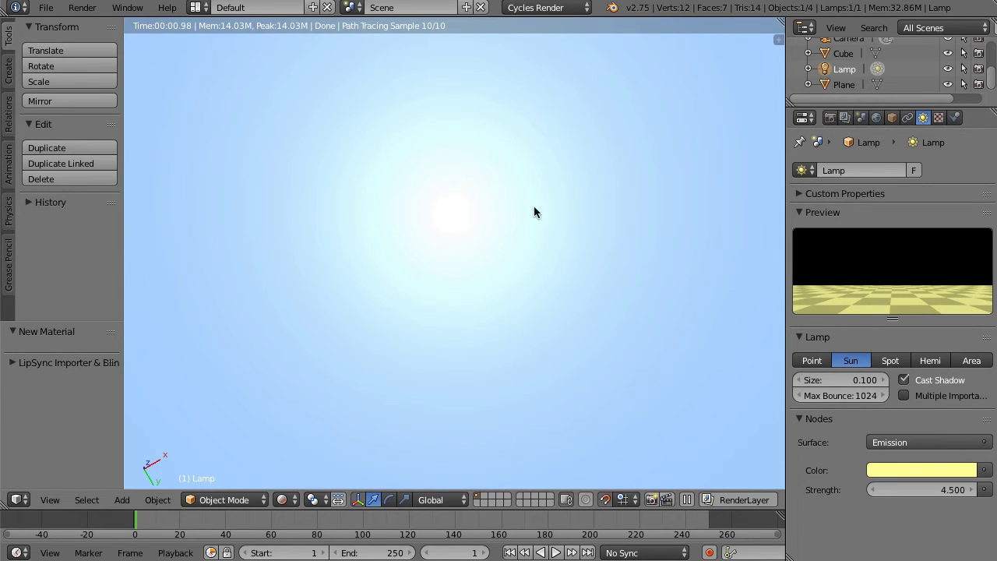
Step: Keyframe the Sky Texture sun direction at frame 1, then move the sun lower right at frame 60
left_click(879, 117)
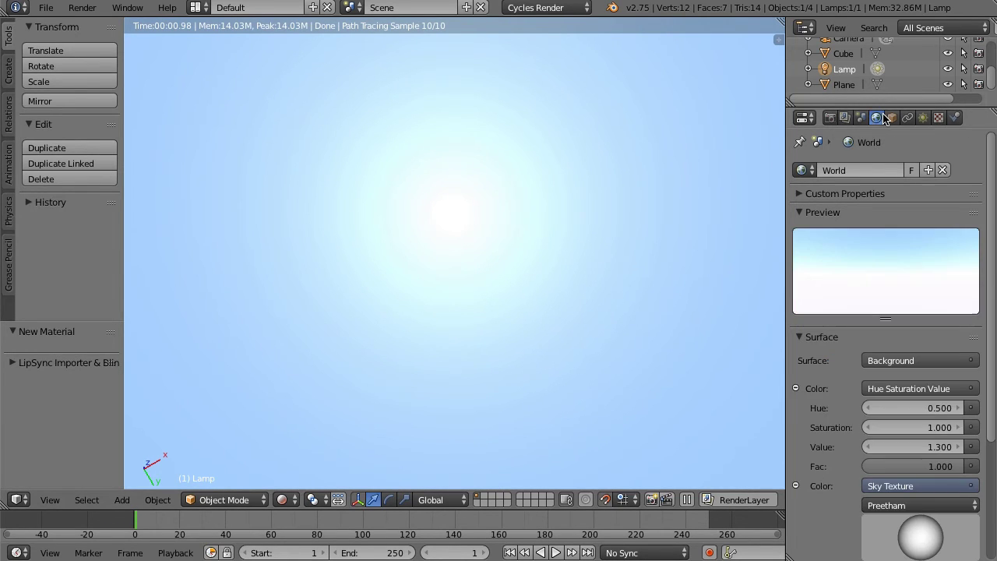
scroll(821, 413, "down", 3)
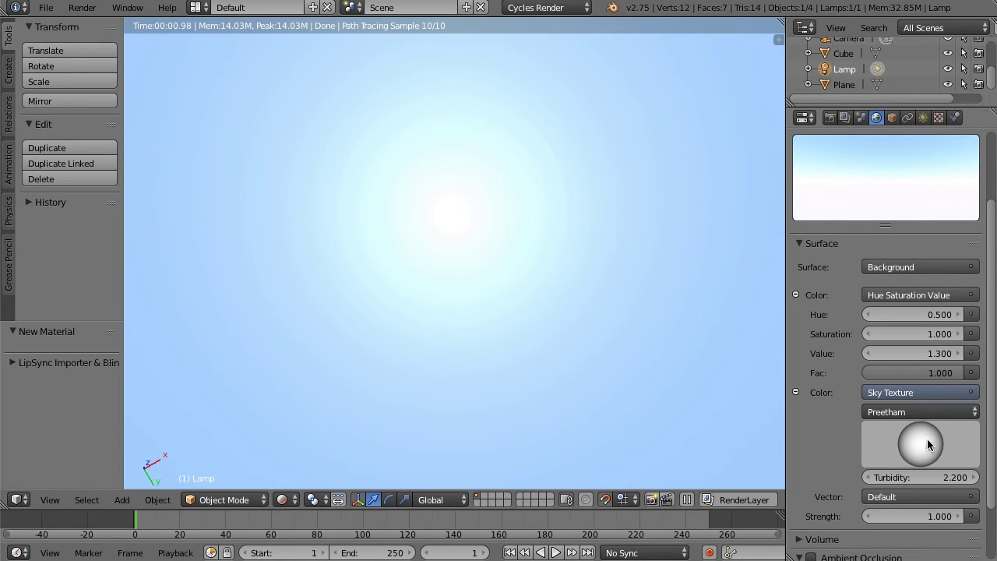
mouse_move(927, 444)
left_mouse_down()
mouse_move(888, 439)
mouse_move(945, 459)
mouse_move(892, 436)
mouse_move(925, 426)
mouse_move(891, 454)
mouse_move(939, 434)
mouse_move(876, 441)
mouse_move(928, 427)
mouse_move(930, 434)
left_mouse_up()
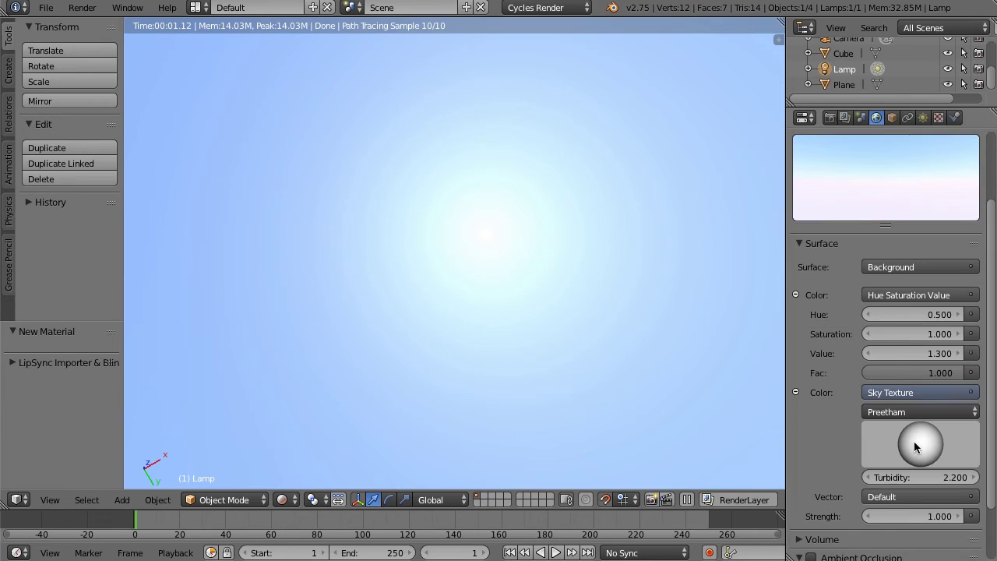
key("i")
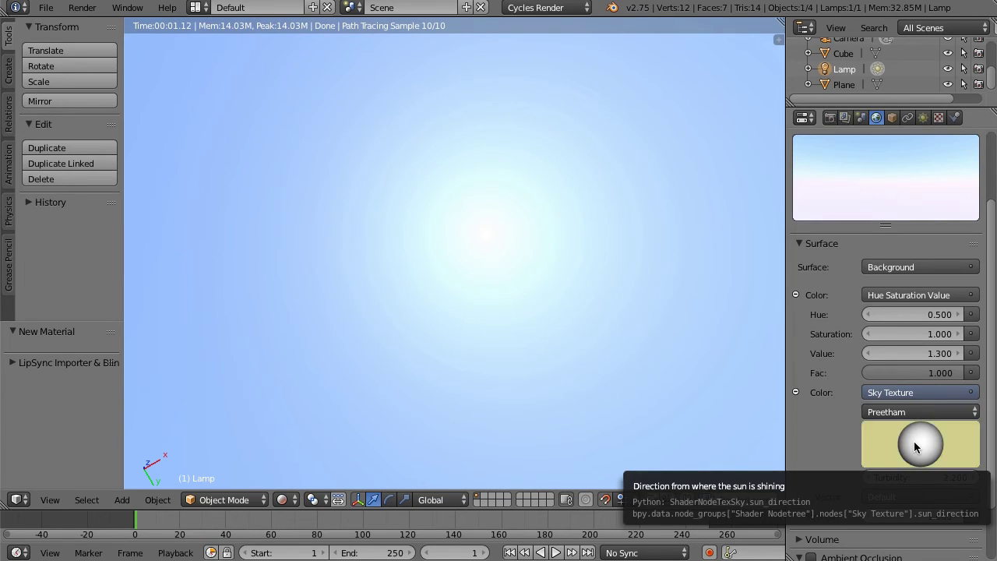
left_click(270, 527)
left_click_drag(921, 442, 962, 421)
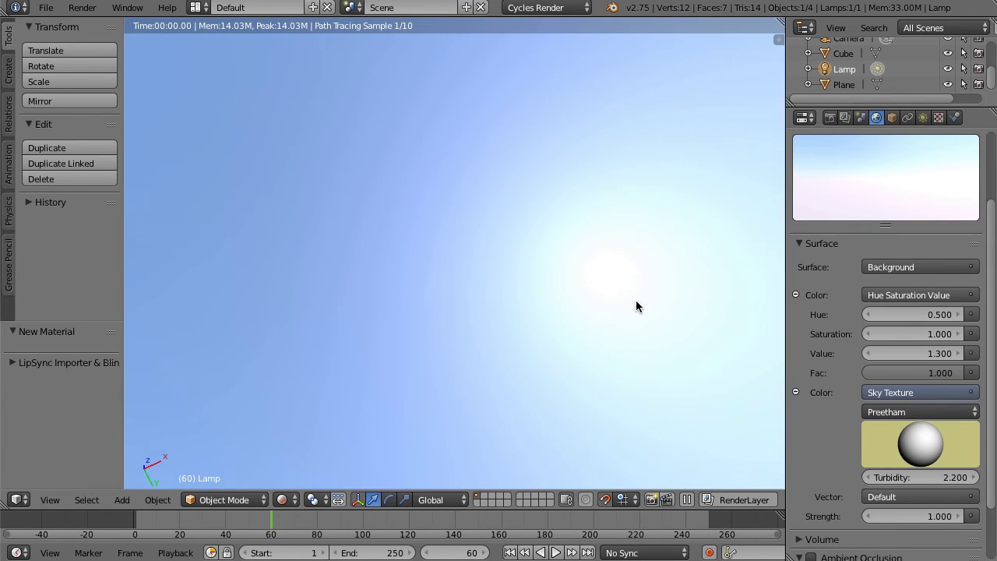
Step: Rewind to the first frame and play back the sun animation with Alt+A
left_click(509, 552)
key("Right")
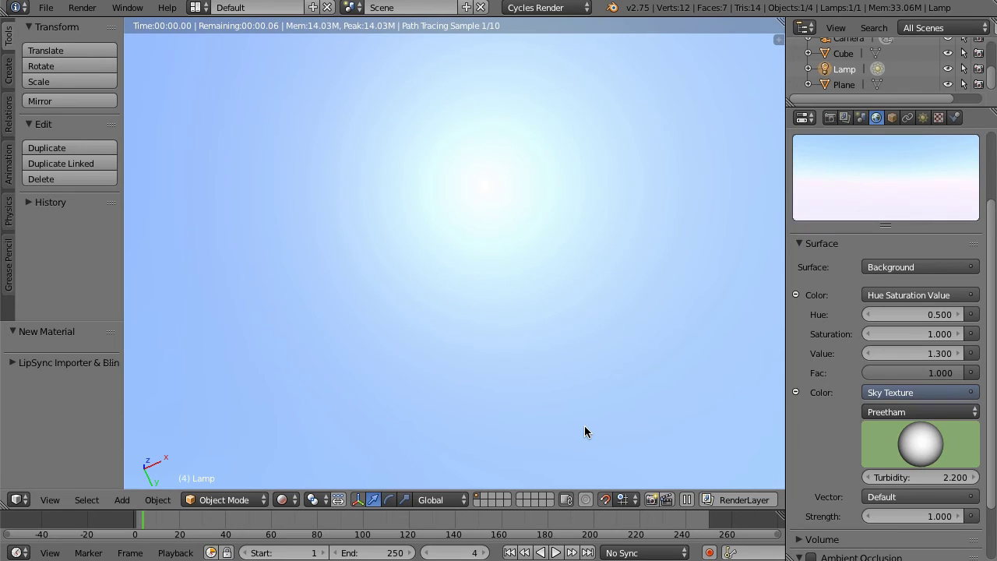
key("alt+a")
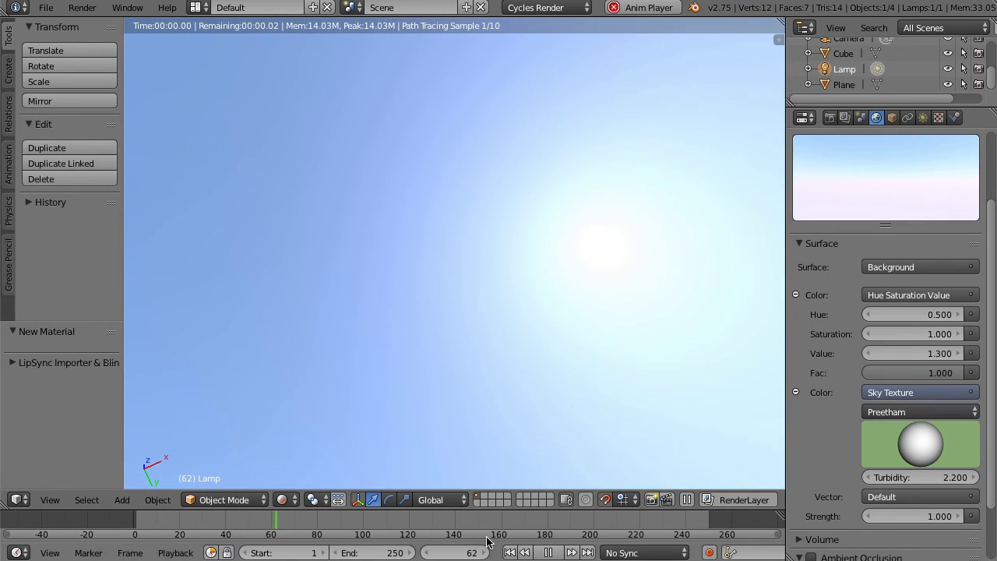
key("Escape")
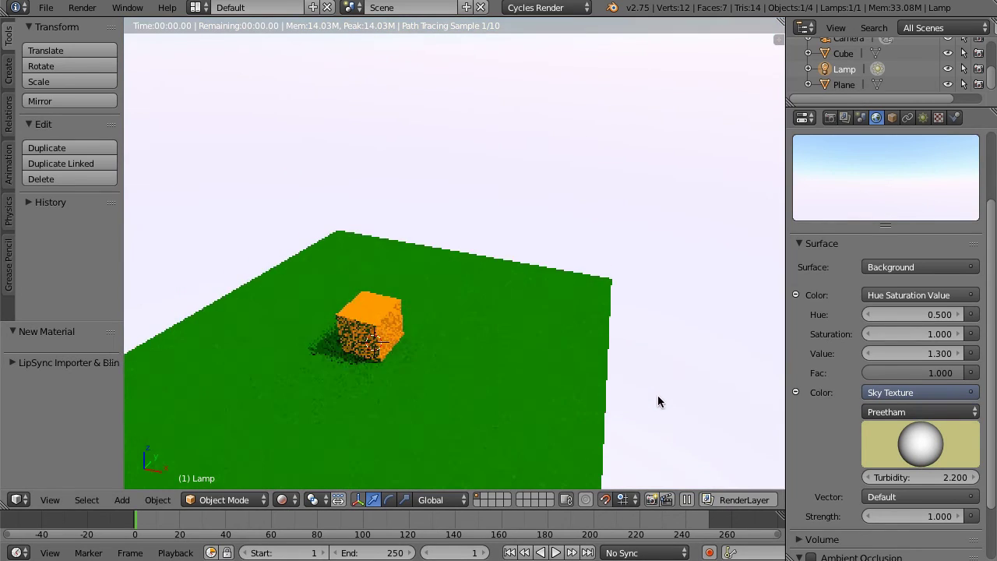
key("alt+a")
Step: Stop playback and orbit back to an elevated view of the orange cube on the plane
middle_click_drag(454, 367, 255, 215)
key("alt+a")
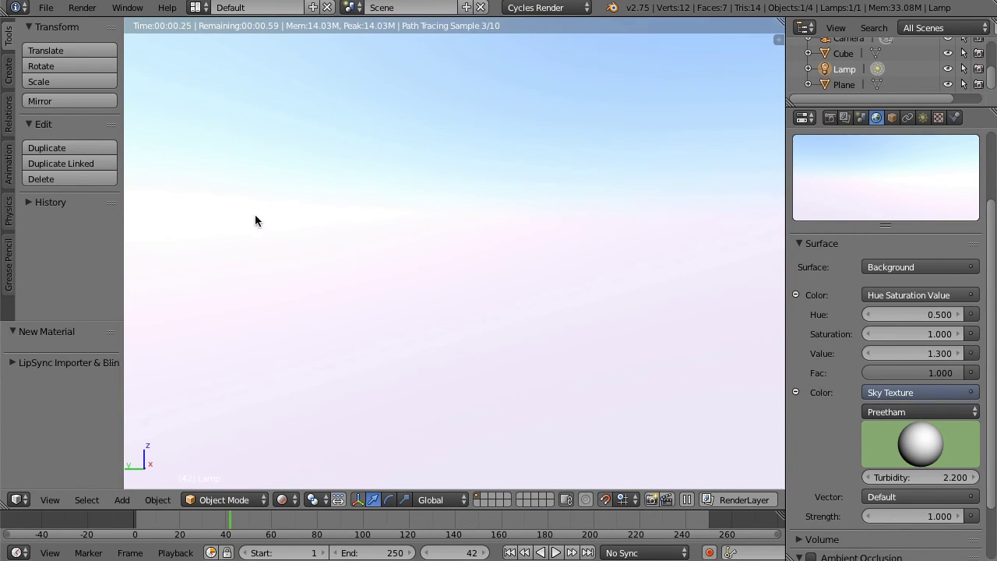
middle_click_drag(549, 212, 197, 249)
middle_click_drag(514, 242, 450, 298)
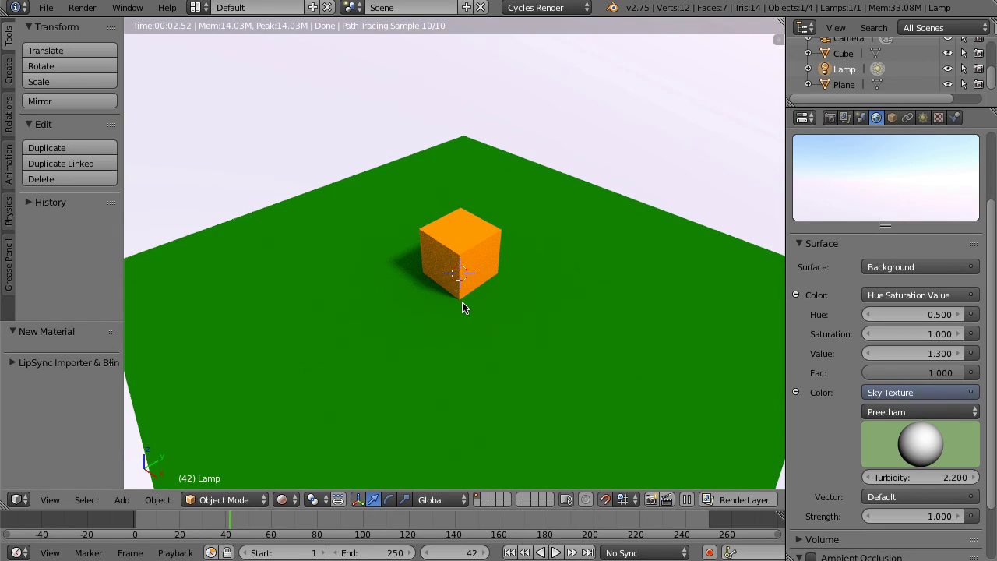
Step: Jump the timeline back to frame 1
left_click(507, 552)
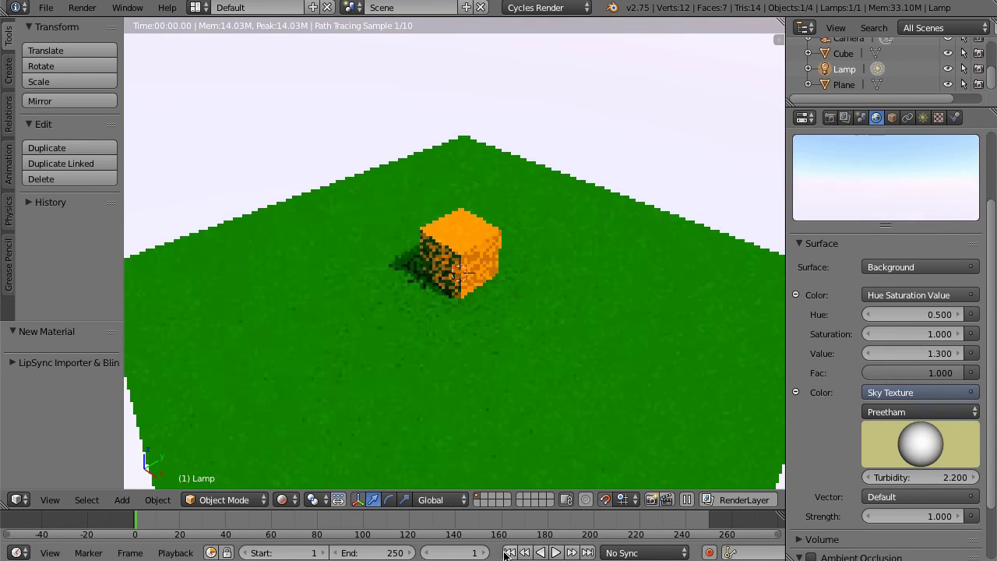